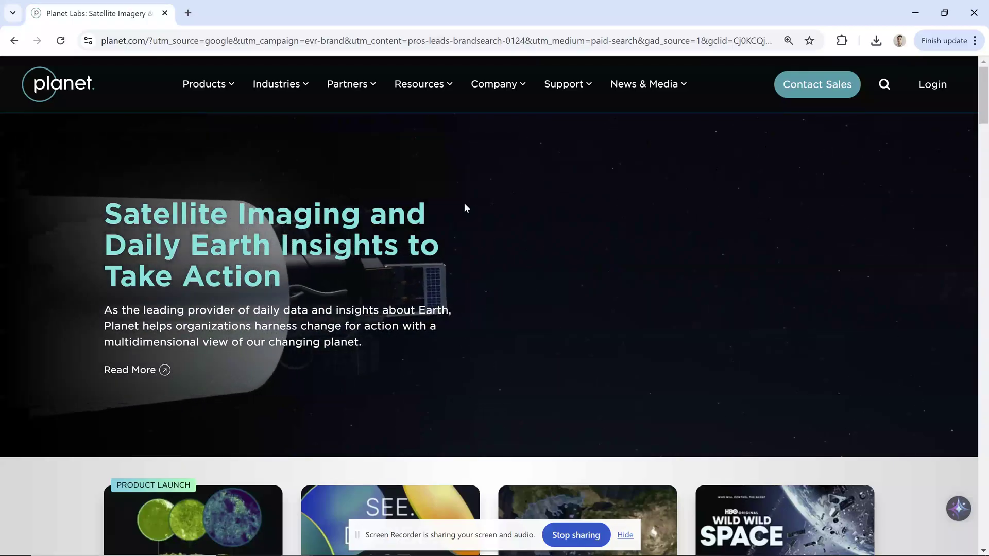
Use Alt+Tab to bring up the window switcher over the Planet Labs page in Chrome
key("alt+Tab")
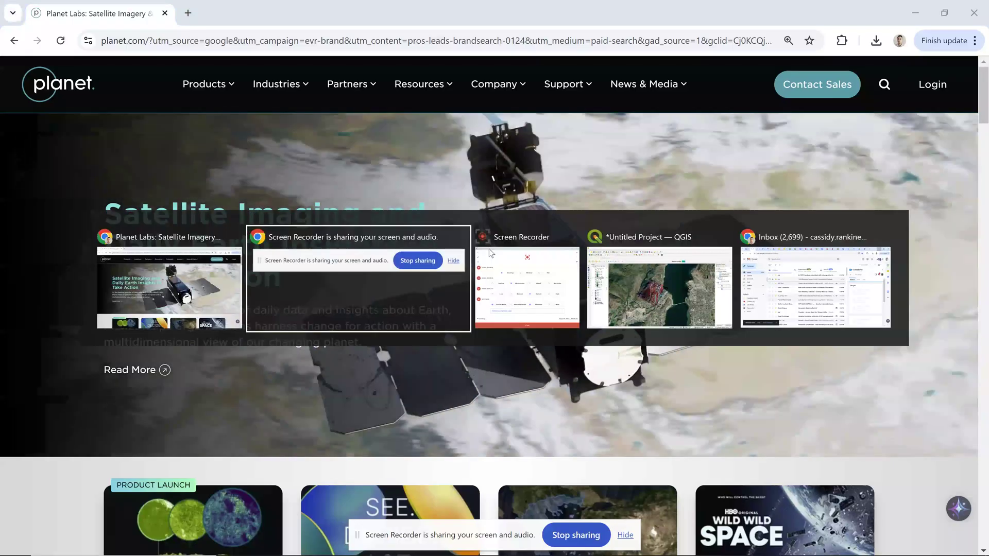
Switch to QGIS, zoom onto the hillside neighbourhood, and hide the false-colour composite layer
key("alt+Tab")
key("alt+Tab")
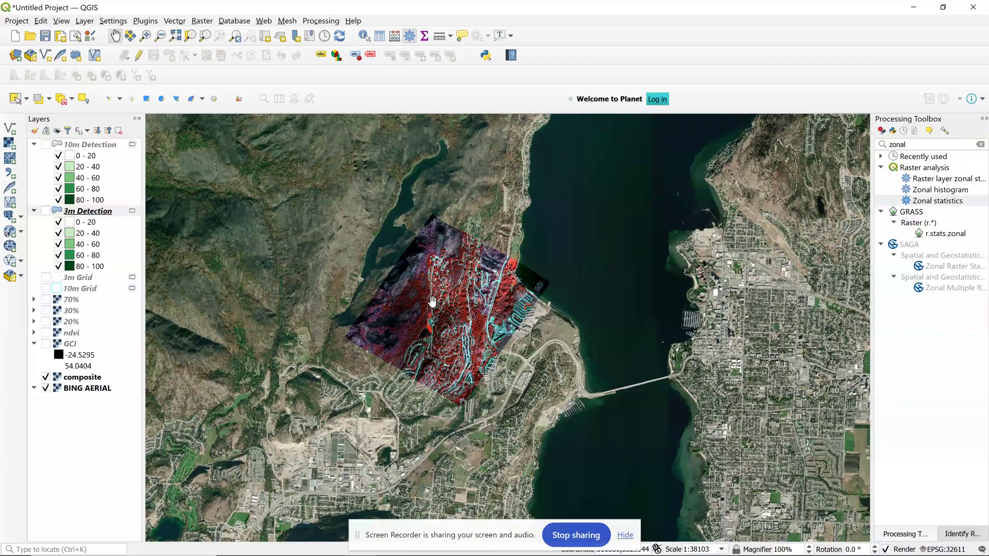
left_click_drag(435, 316, 469, 326)
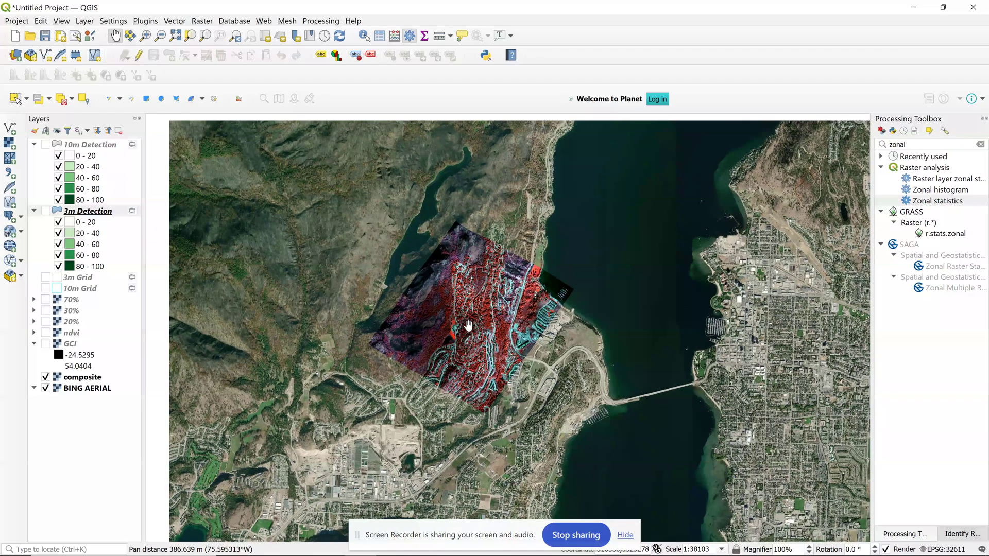
scroll(468, 326, "up", 1)
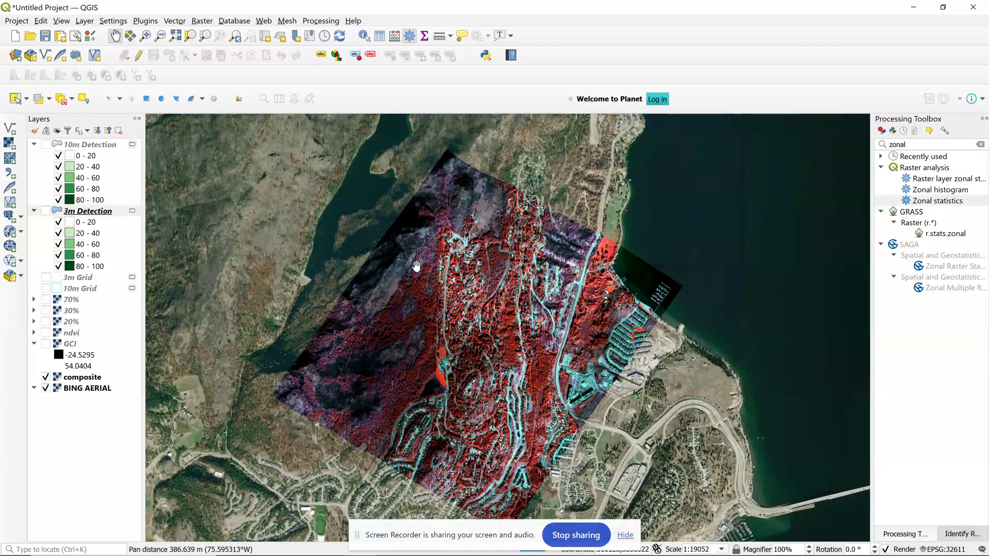
left_click_drag(446, 295, 442, 262)
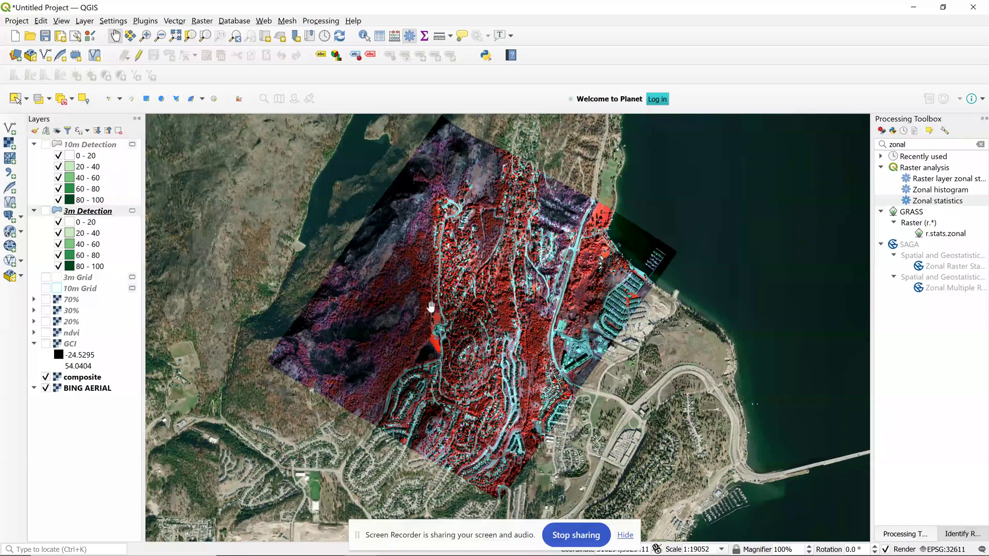
scroll(428, 290, "up", 1)
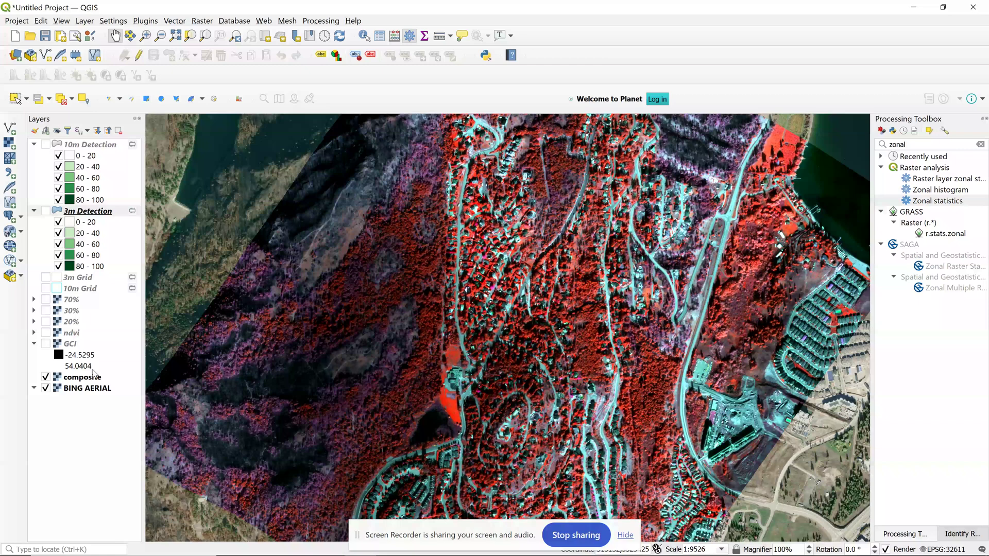
left_click(46, 378)
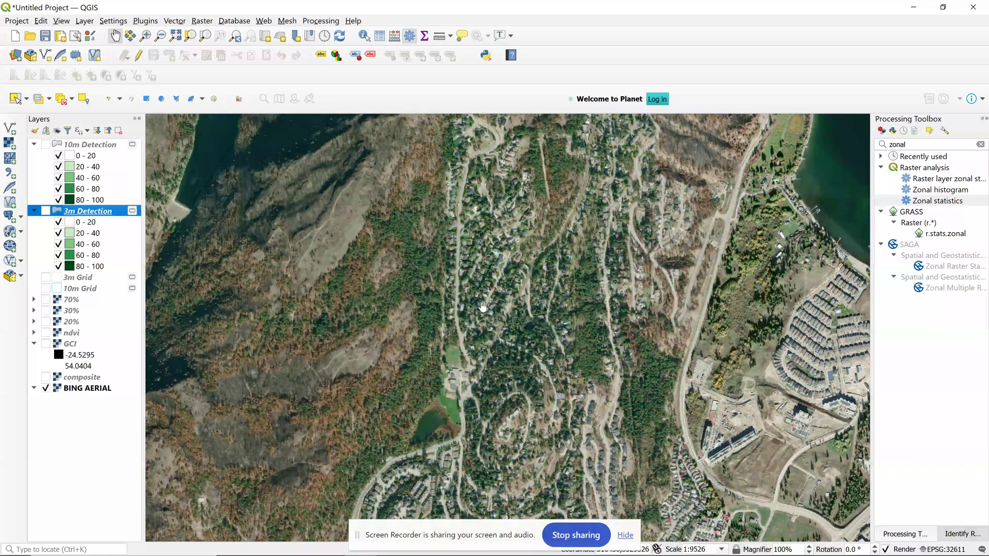
Zoom to 1:4763 on the burnt slopes by the pond, then show the composite layer
left_click_drag(483, 306, 511, 250)
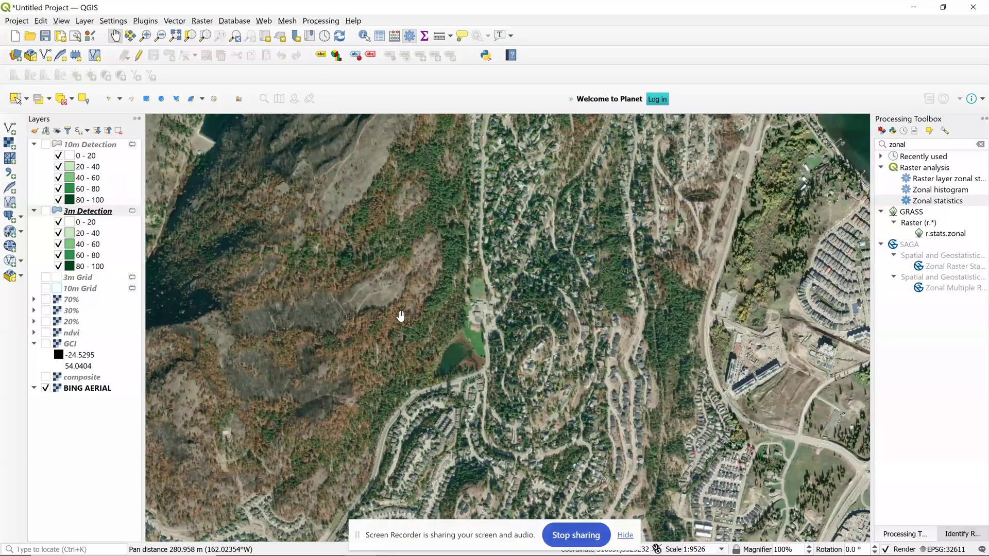
left_click_drag(400, 316, 461, 263)
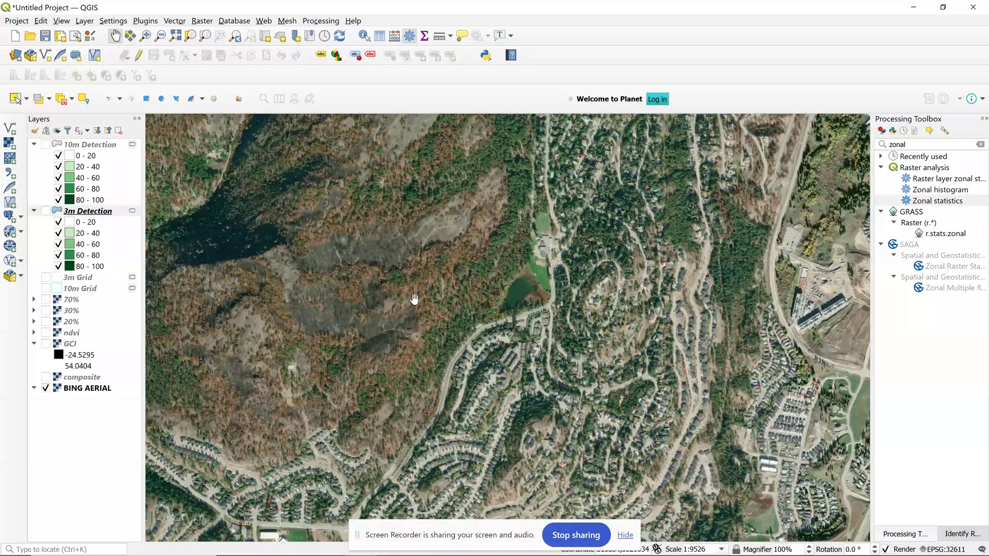
scroll(418, 295, "up", 1)
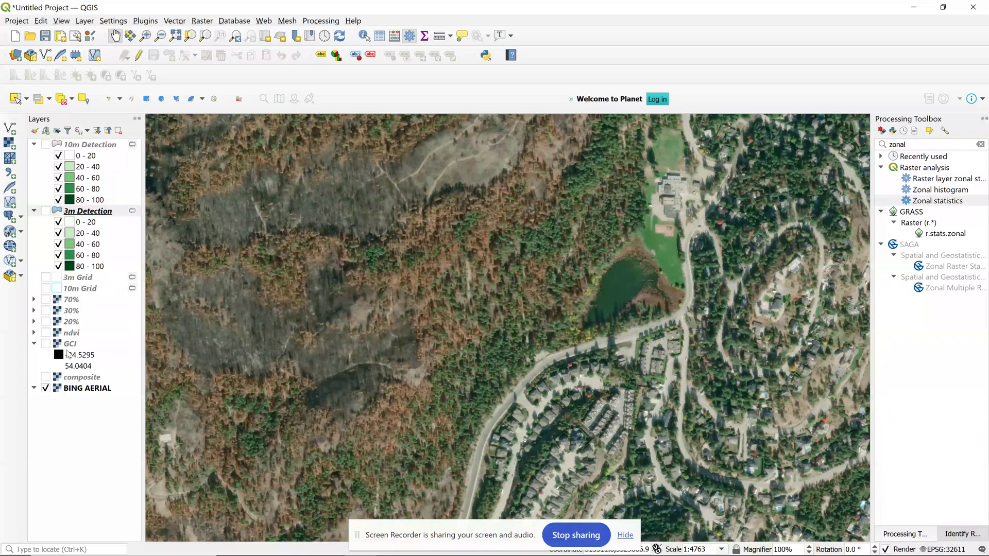
left_click(46, 377)
Hide the composite, briefly view the 70% overlay, and reposition over the burnt hillside
left_click(45, 378)
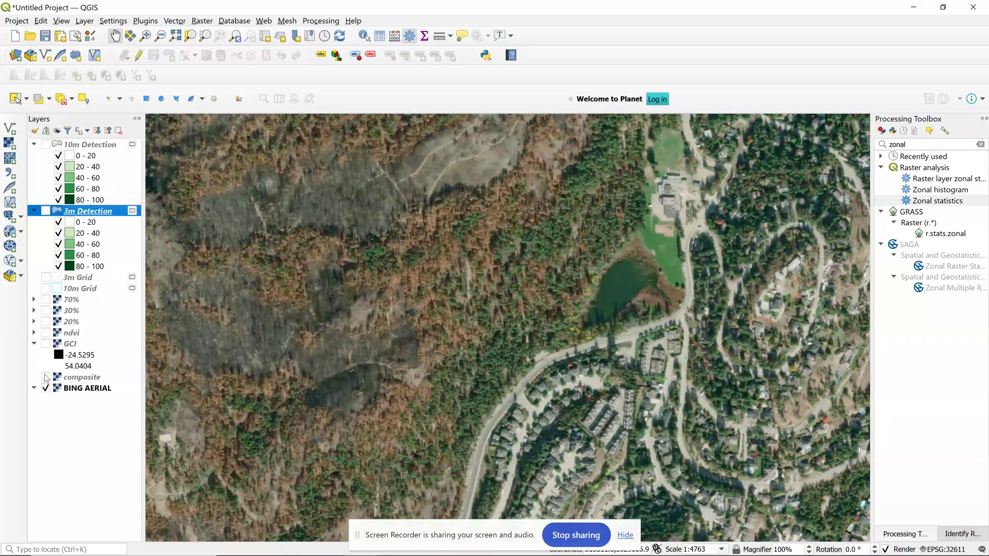
left_click(45, 299)
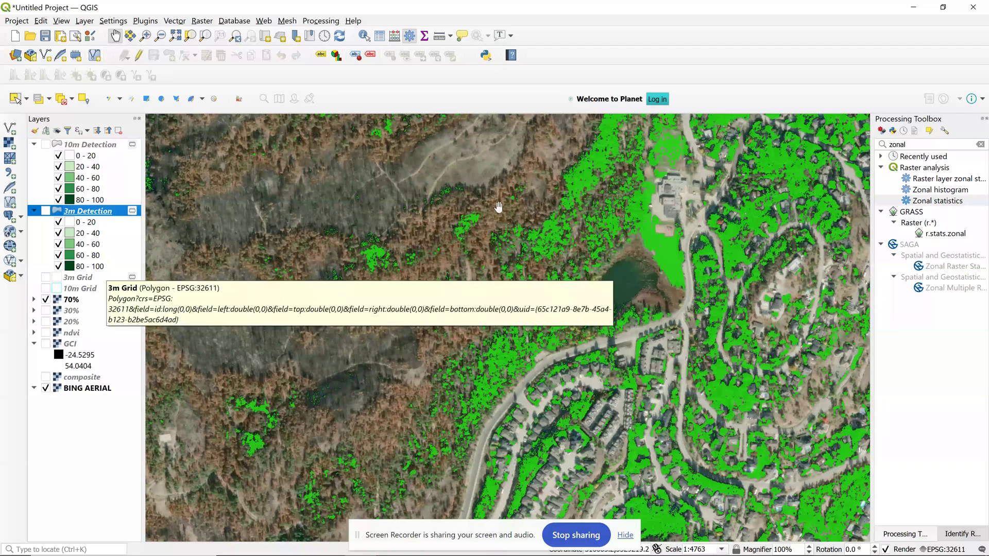
left_click(46, 300)
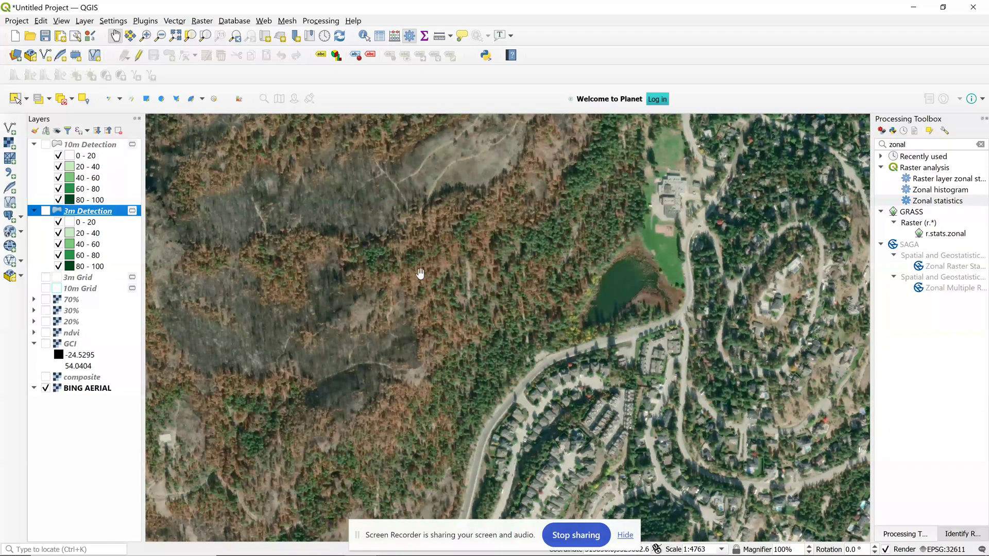
left_click_drag(453, 276, 541, 249)
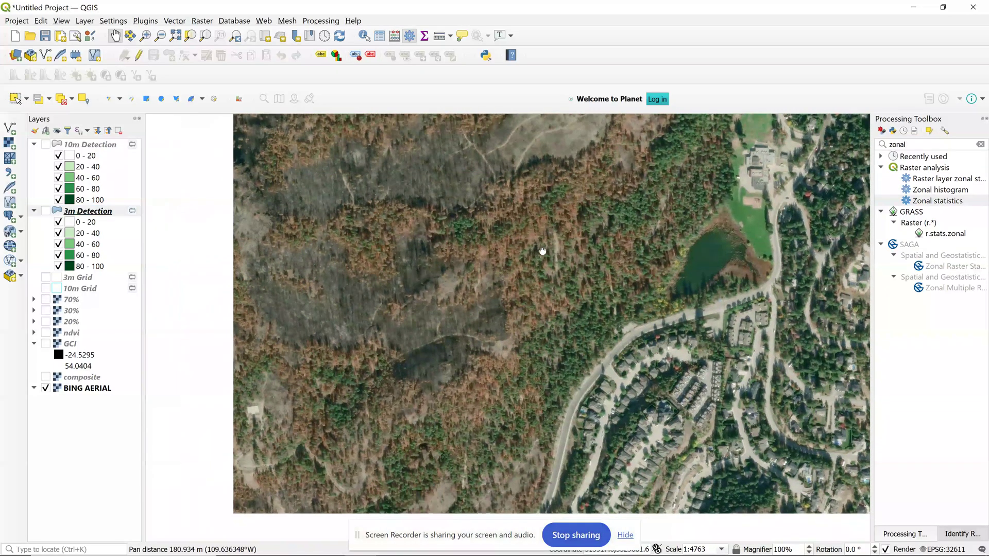
scroll(660, 283, "down", 1)
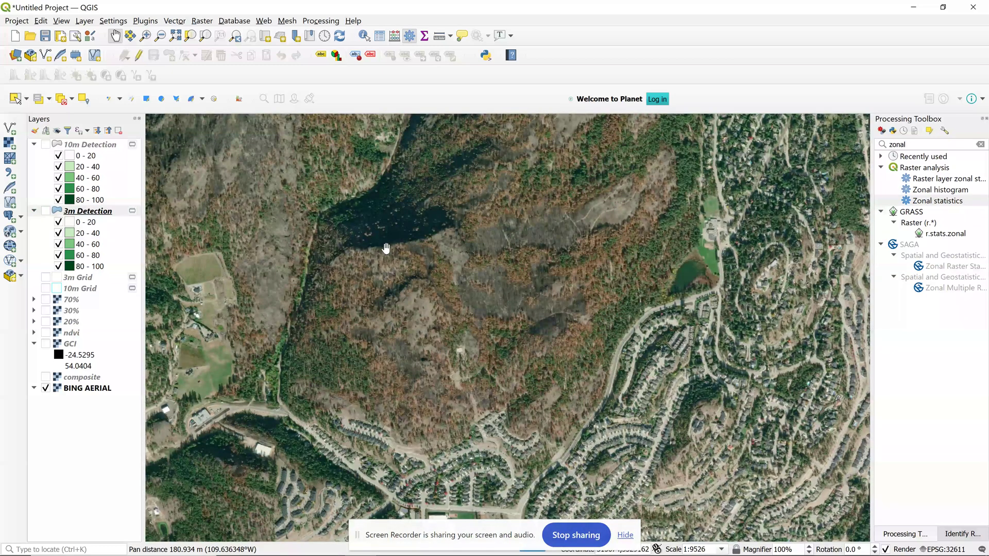
left_click_drag(620, 277, 578, 264)
scroll(579, 263, "up", 1)
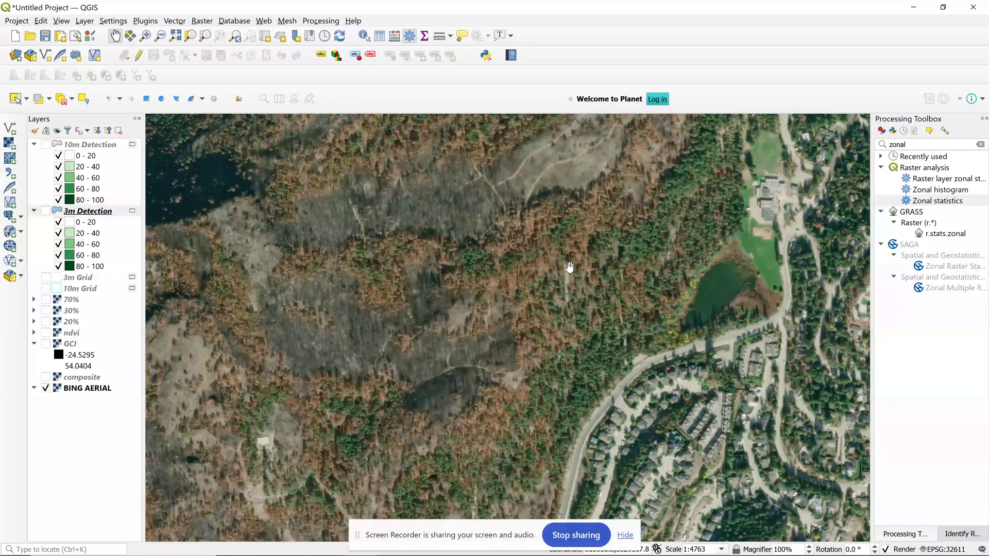
Show the 70% overlay east of the pond, then swap it for the 10m Grid
left_click(47, 303)
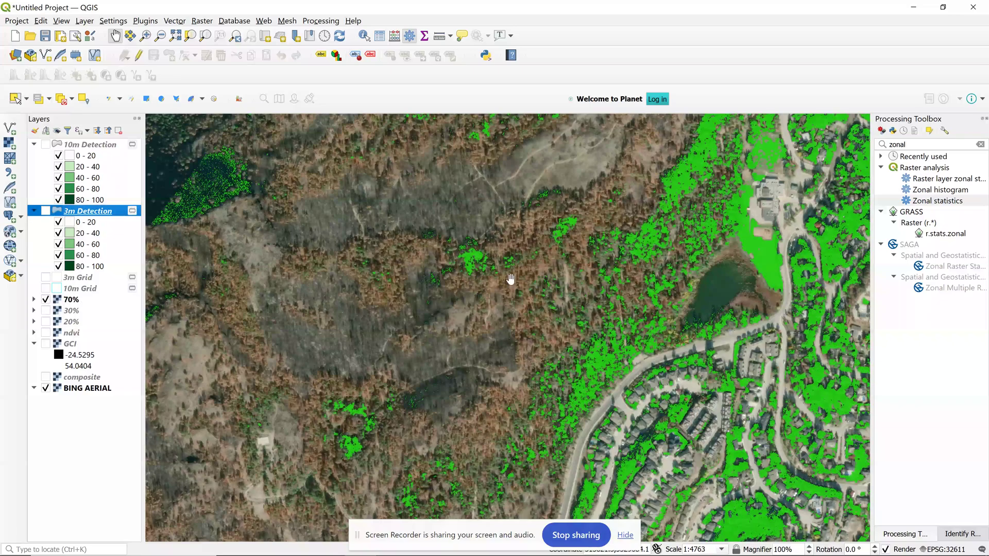
left_click_drag(544, 279, 497, 274)
scroll(587, 269, "up", 1)
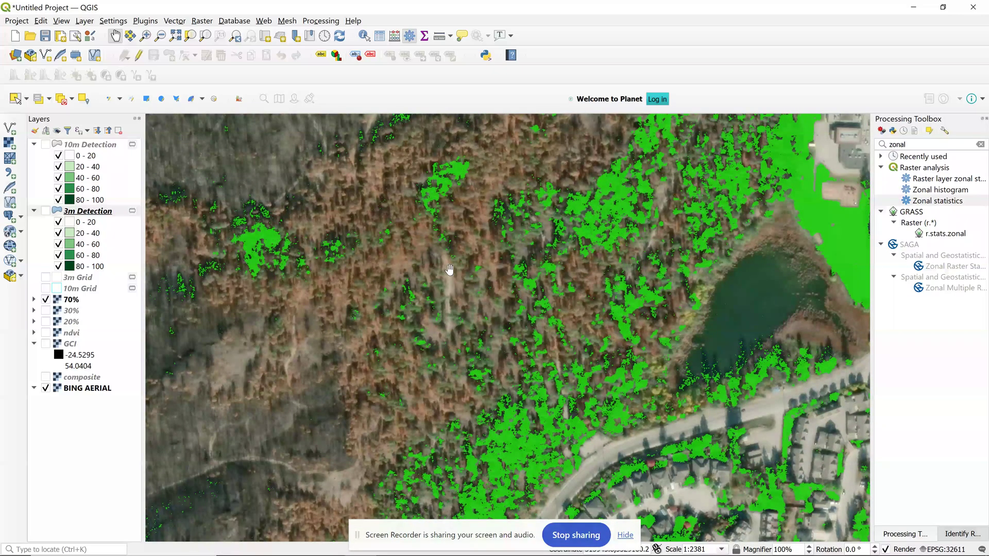
scroll(449, 269, "down", 1)
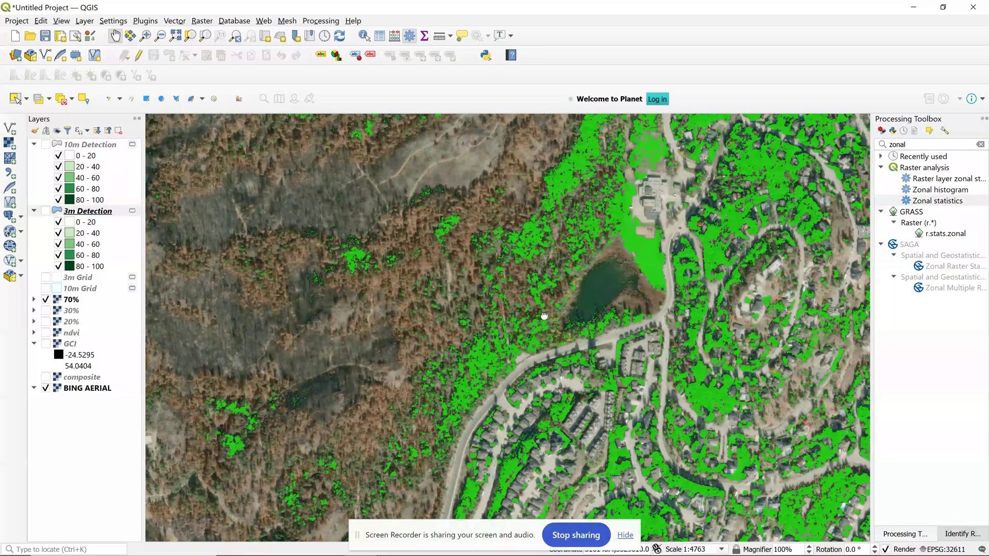
left_click_drag(544, 315, 389, 277)
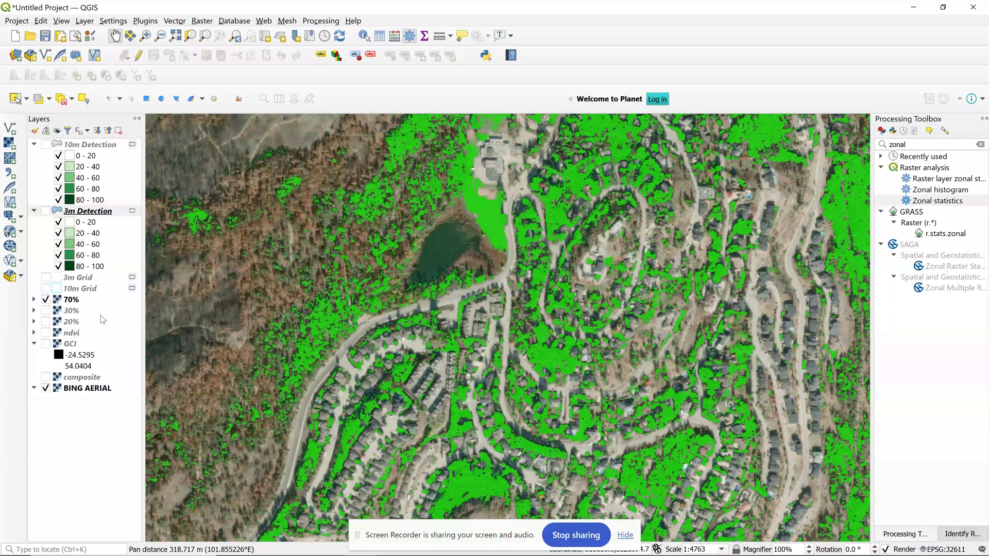
left_click(46, 299)
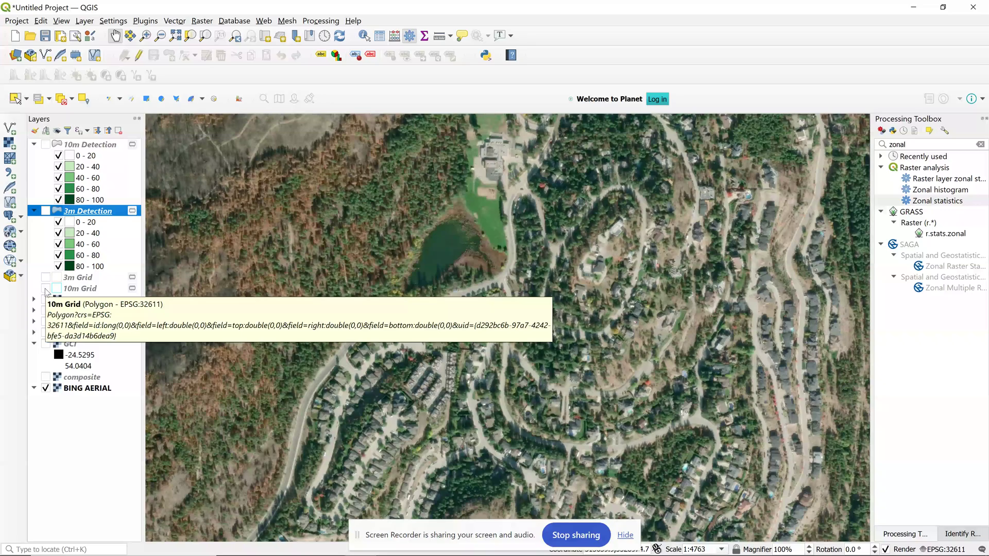
left_click(46, 289)
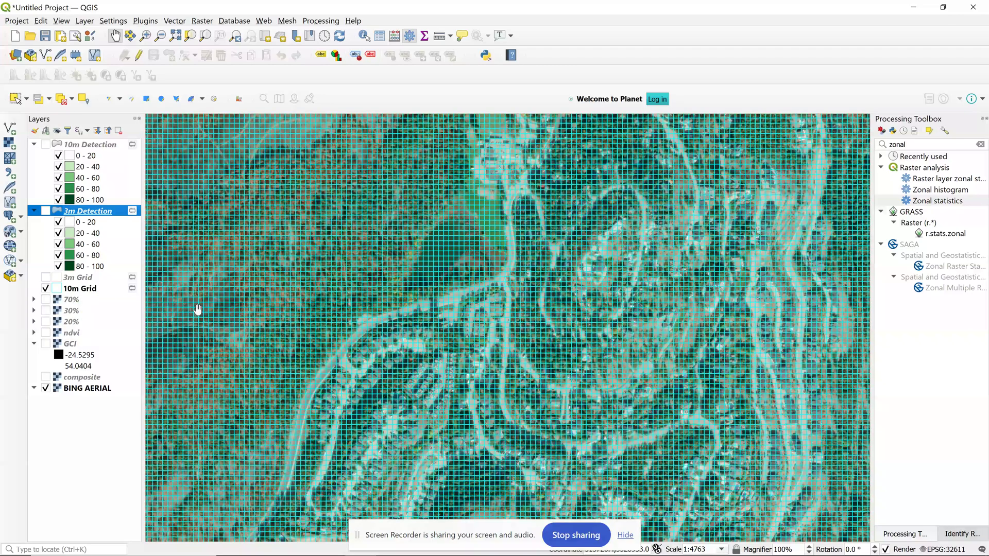
scroll(417, 268, "up", 1)
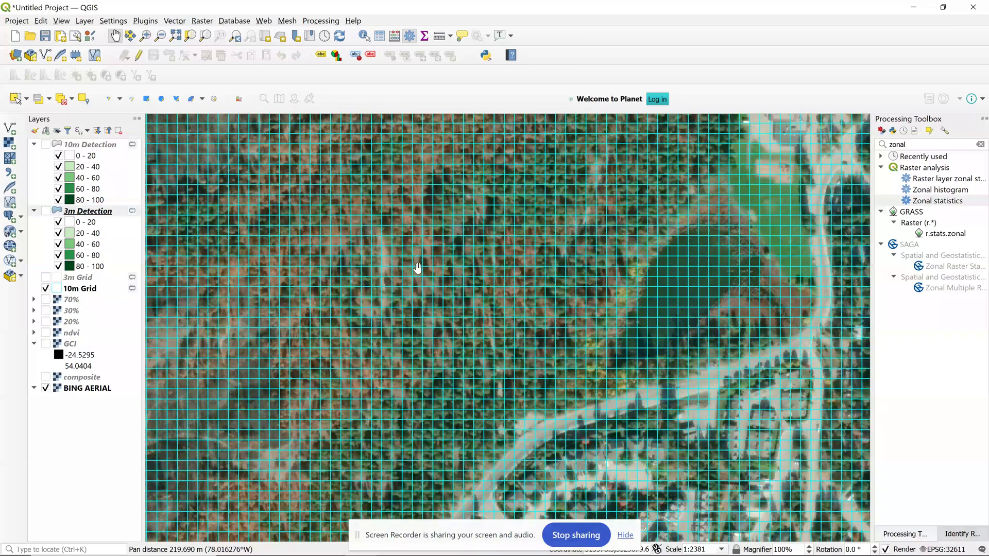
left_click_drag(389, 244, 424, 242)
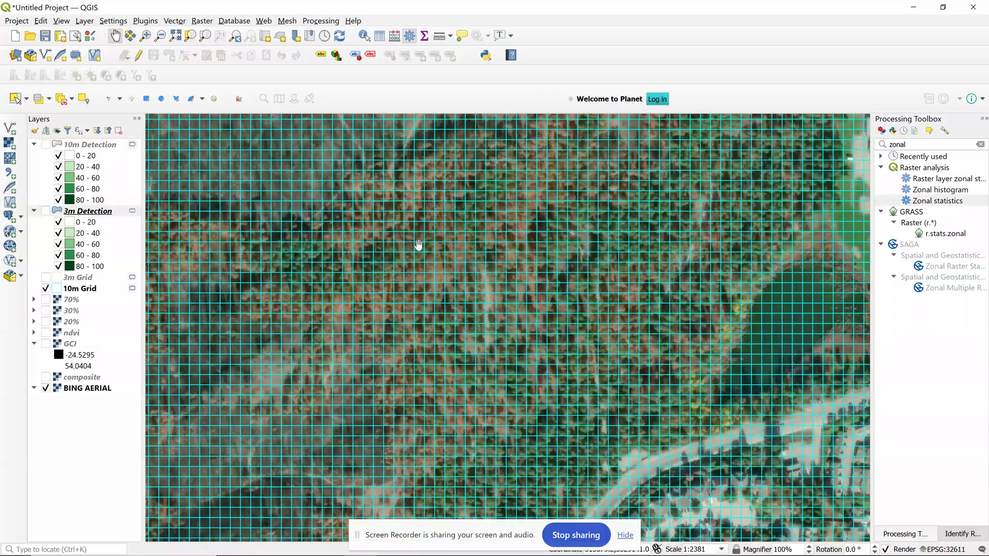
scroll(562, 308, "up", 1)
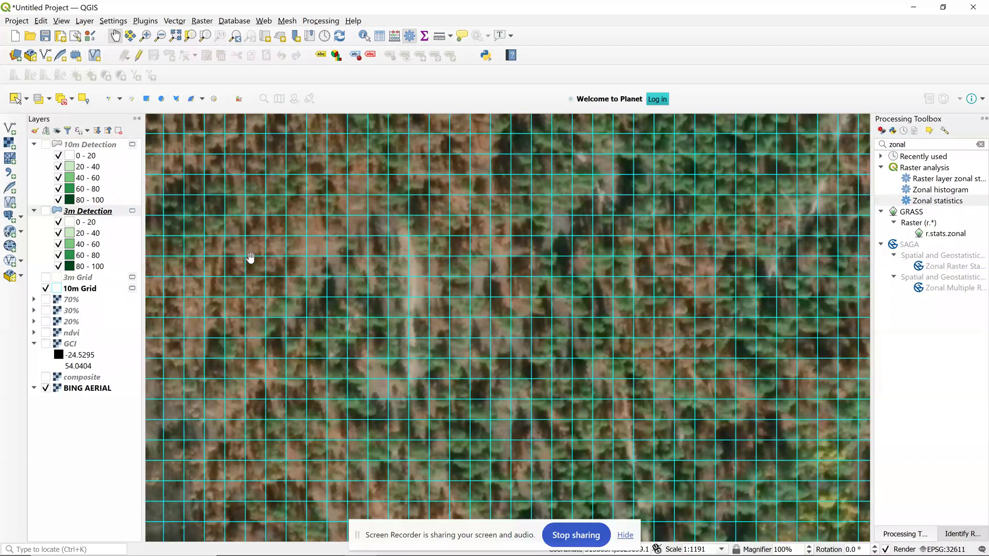
scroll(516, 266, "down", 1)
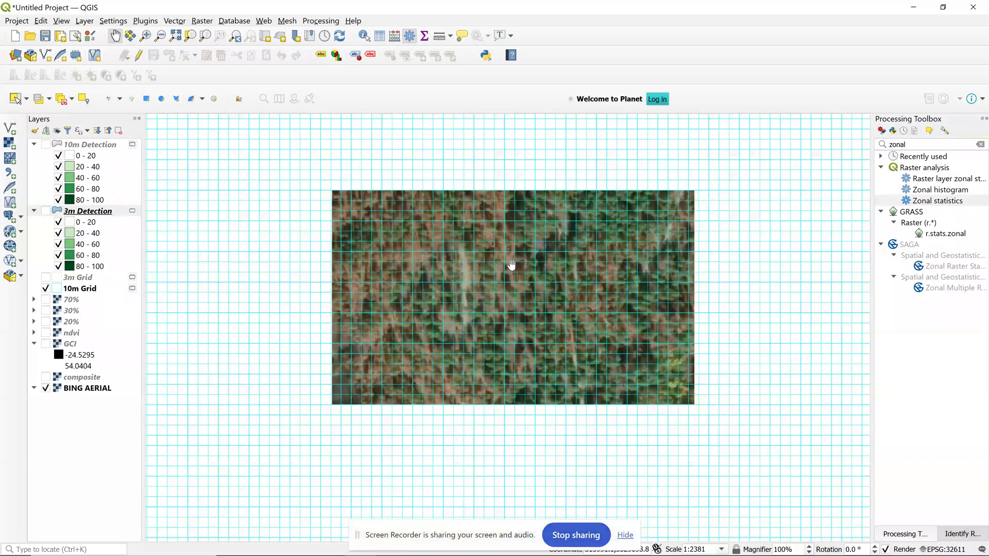
left_click_drag(703, 394, 395, 267)
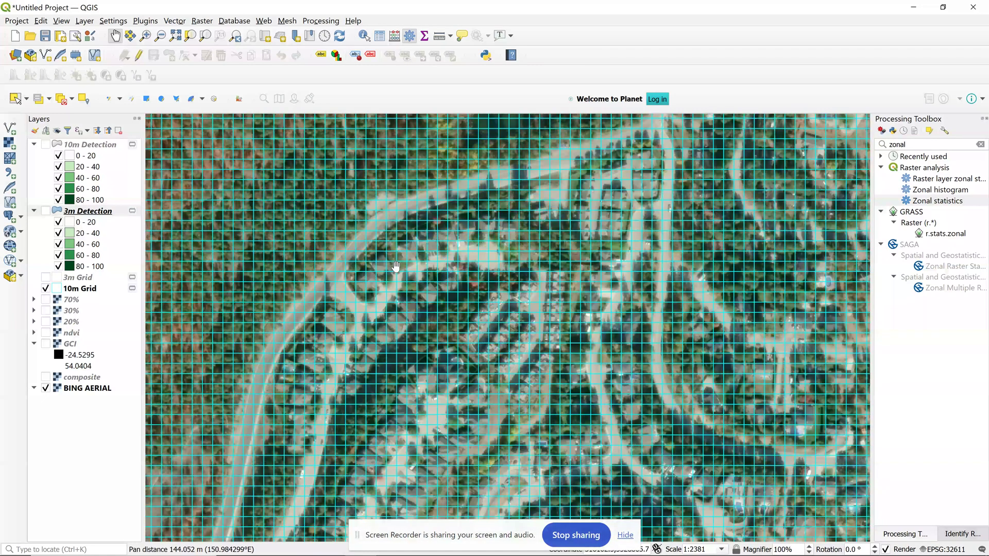
scroll(395, 266, "up", 1)
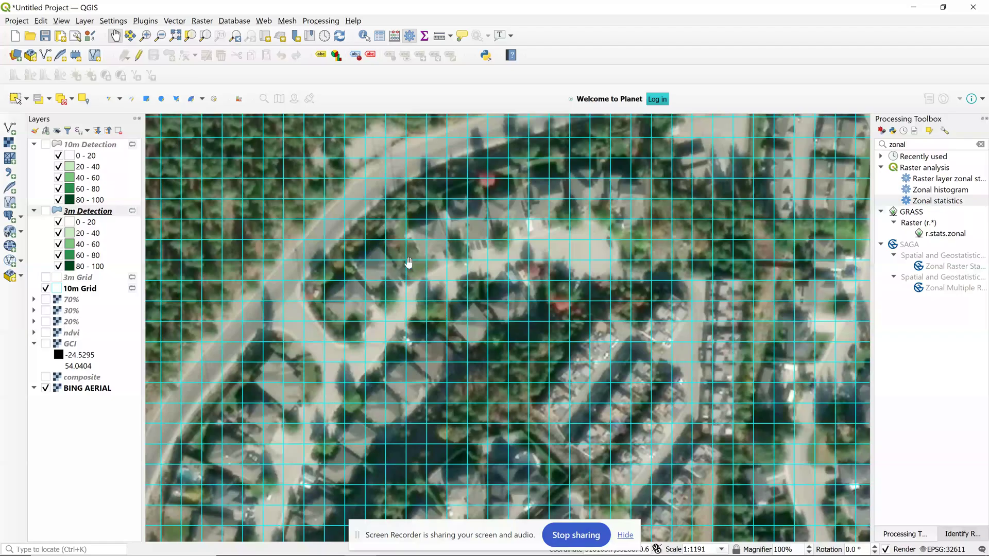
scroll(359, 253, "up", 1)
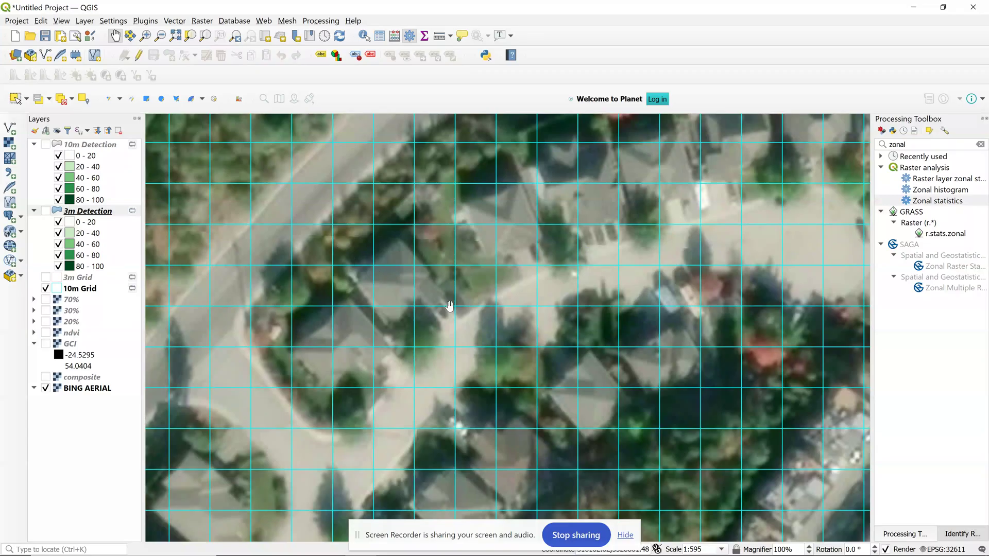
scroll(432, 287, "down", 1)
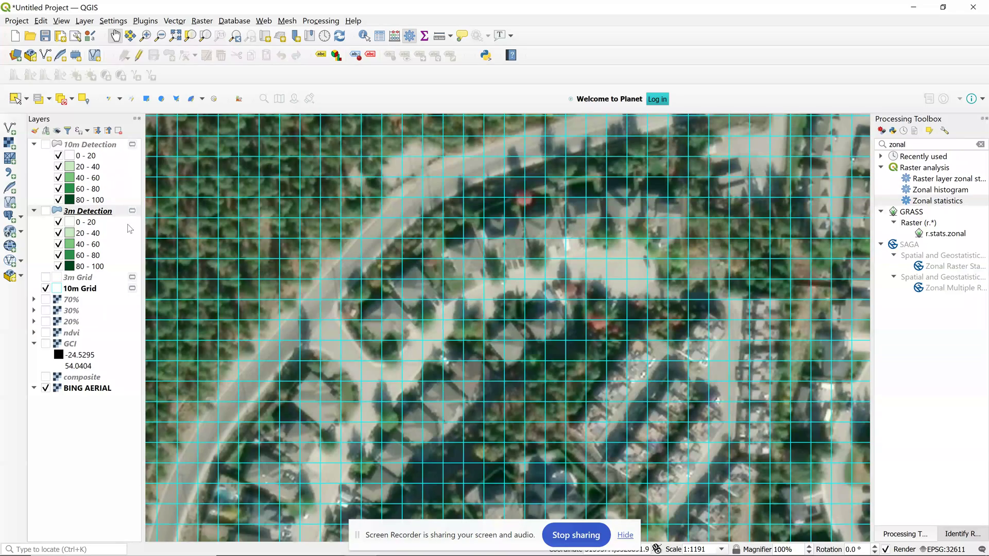
Show the 3m Grid instead of the 10m Grid and zoom onto the curved-road houses
left_click(45, 277)
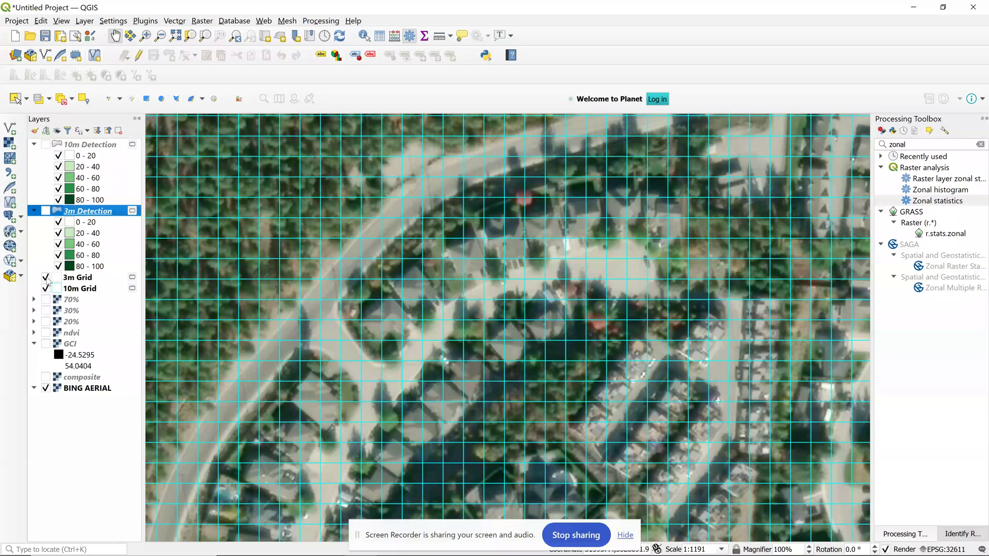
left_click(46, 289)
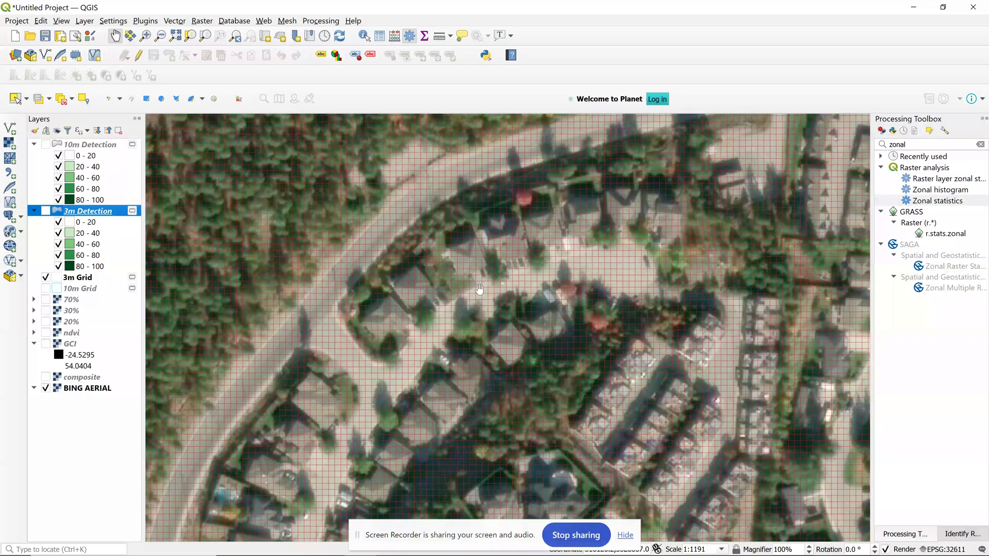
left_click_drag(526, 286, 576, 256)
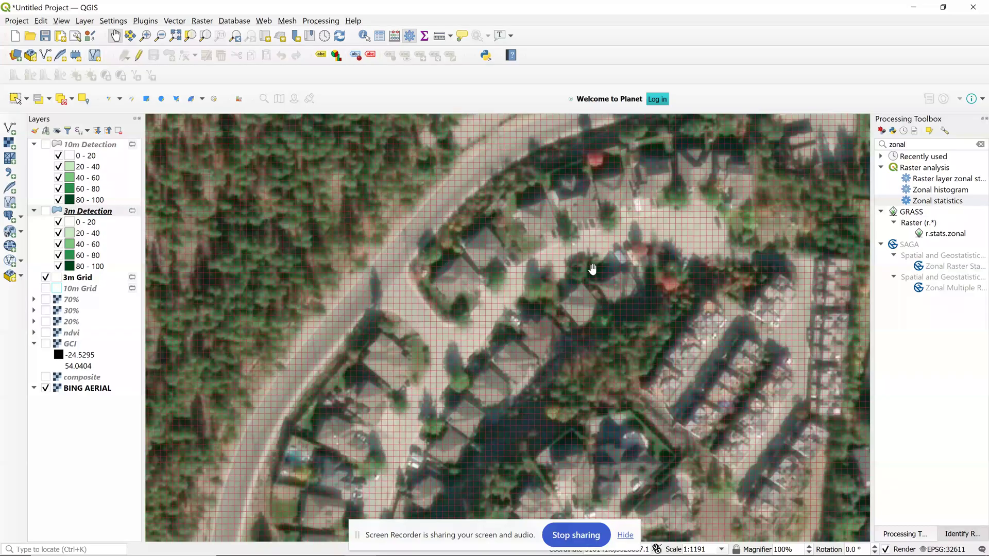
scroll(593, 268, "up", 1)
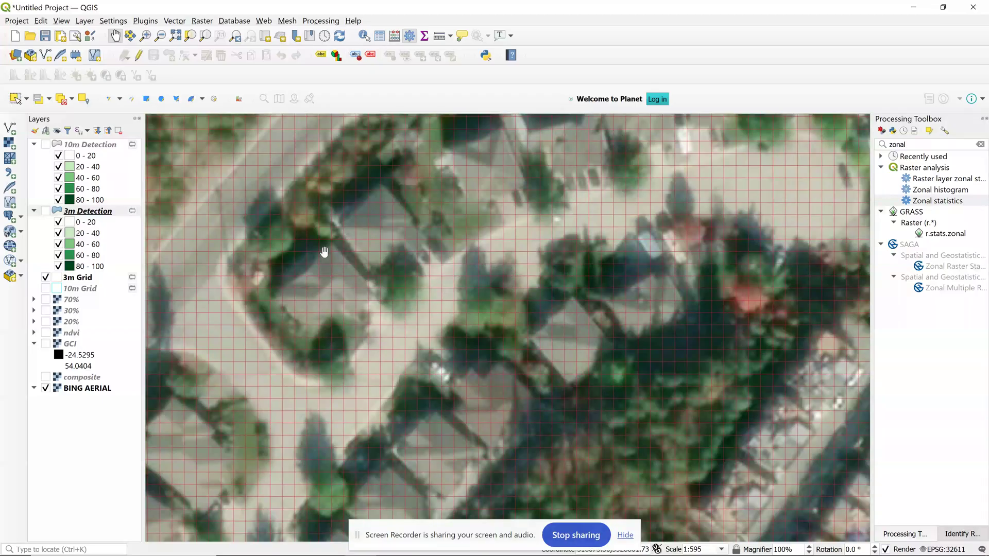
left_click_drag(330, 290, 397, 313)
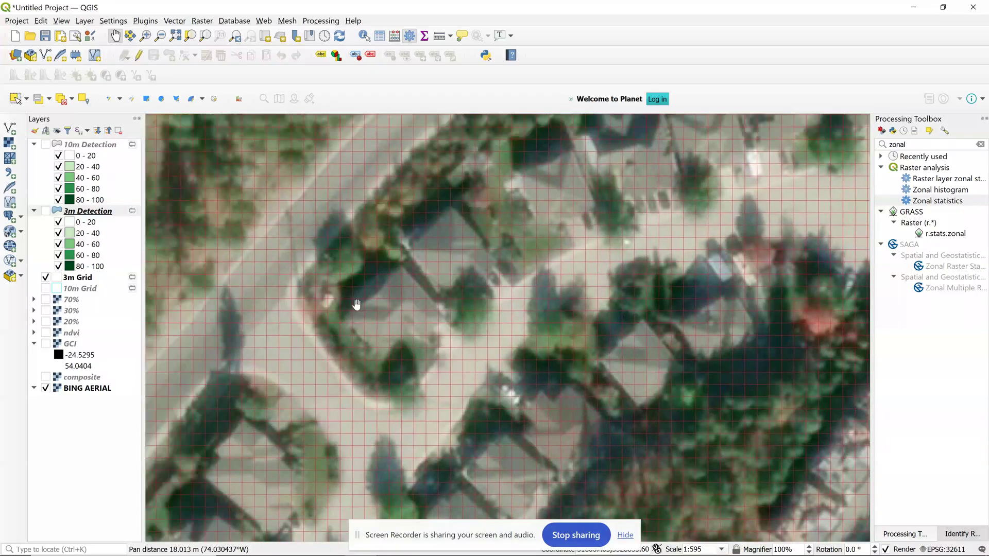
Toggle the 10m and 3m grids to compare, then hide them and show the 70% layer
left_click(47, 289)
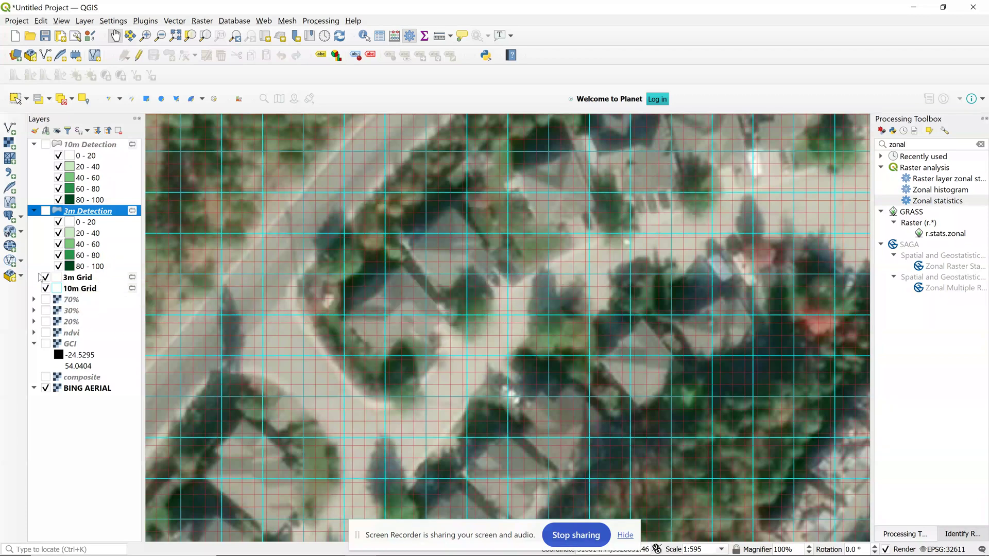
left_click(46, 289)
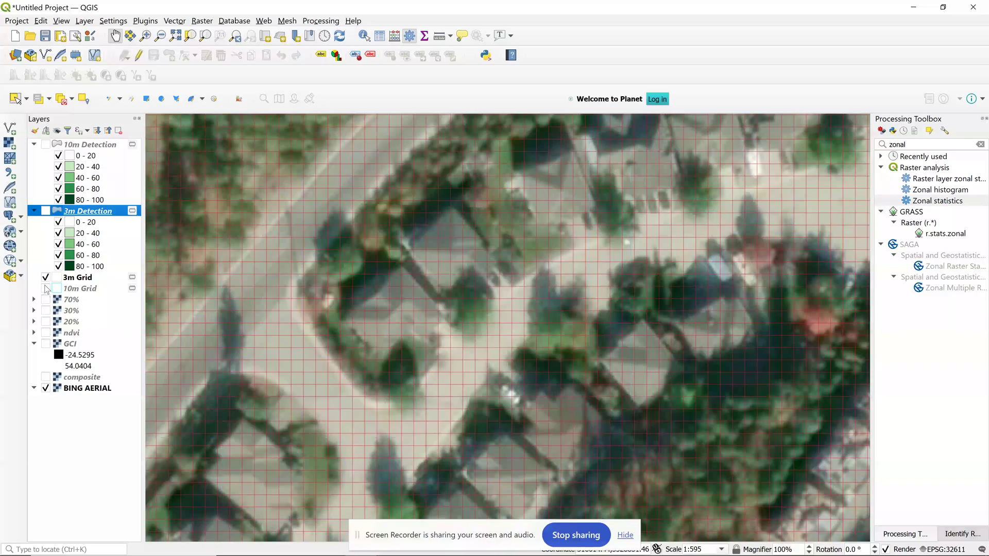
left_click(45, 289)
left_click(46, 278)
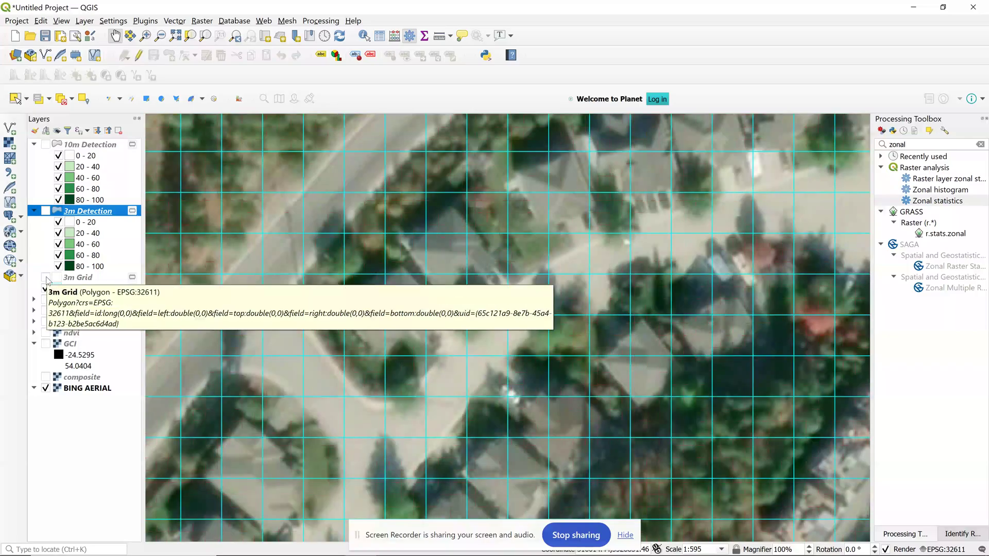
left_click(46, 278)
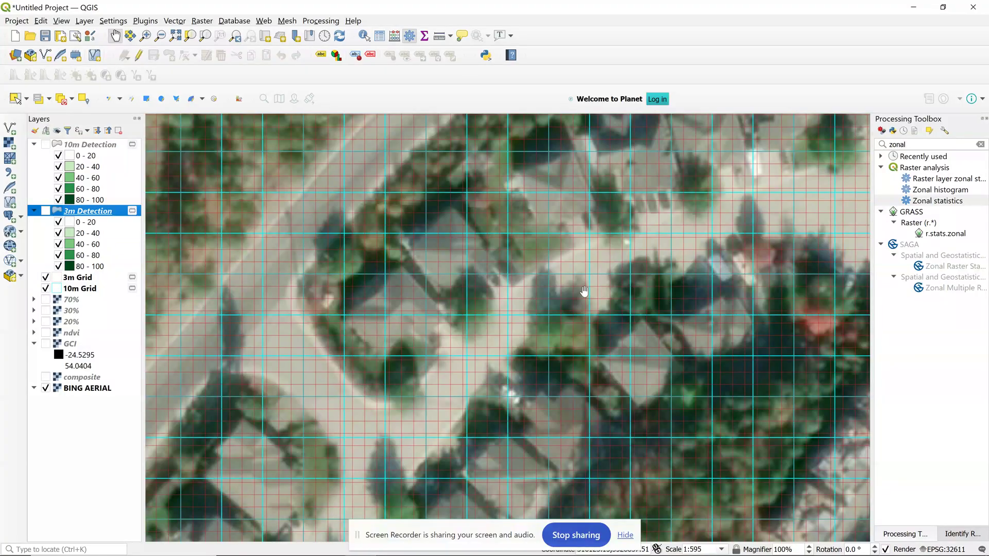
left_click(46, 289)
scroll(499, 315, "down", 1)
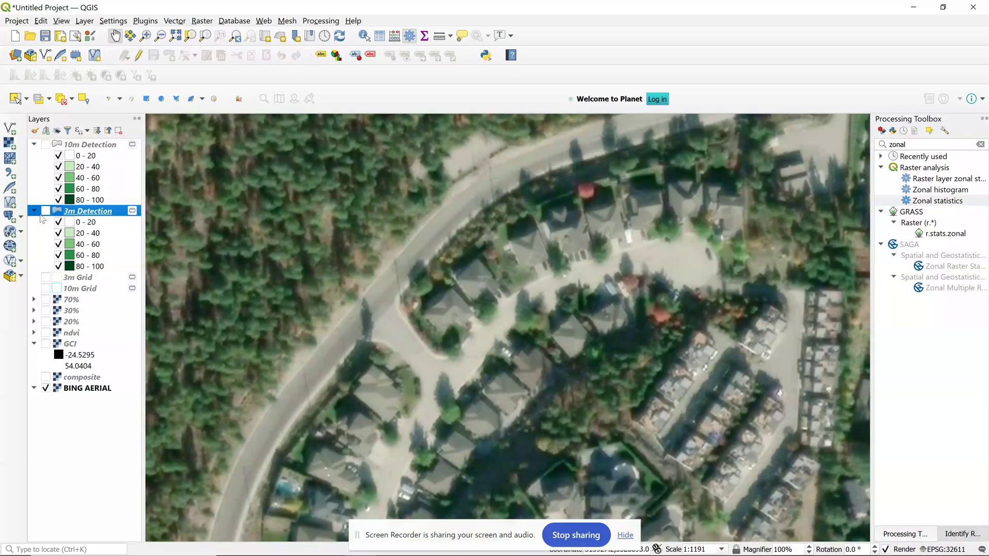
left_click(46, 300)
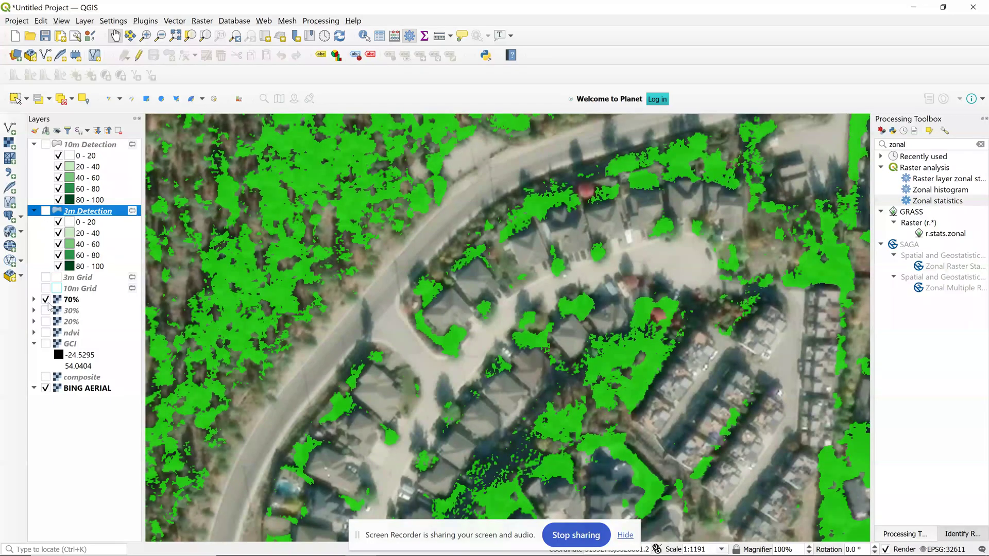
Overlay the 10m and 3m grids on the 70% layer along the forest edge, then hide both
left_click(46, 289)
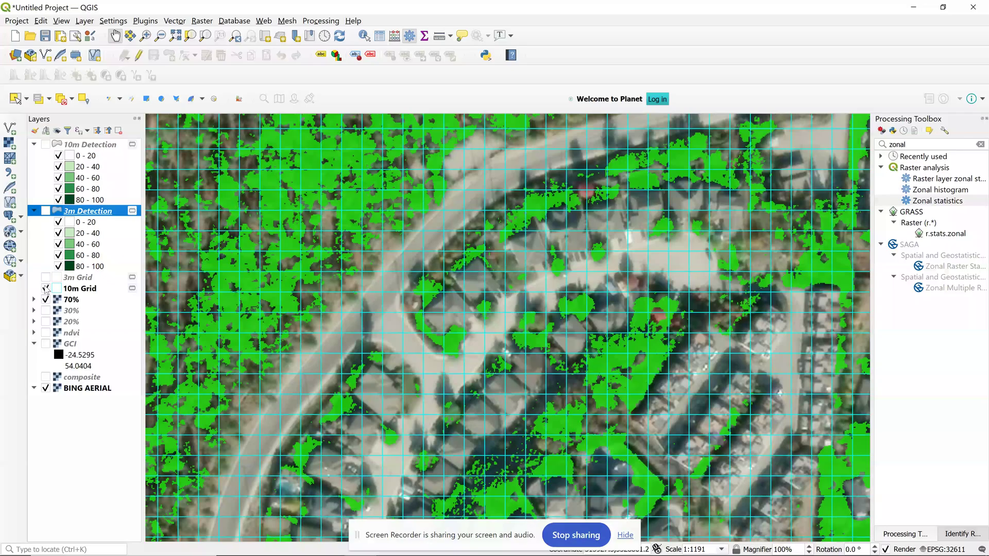
left_click(46, 277)
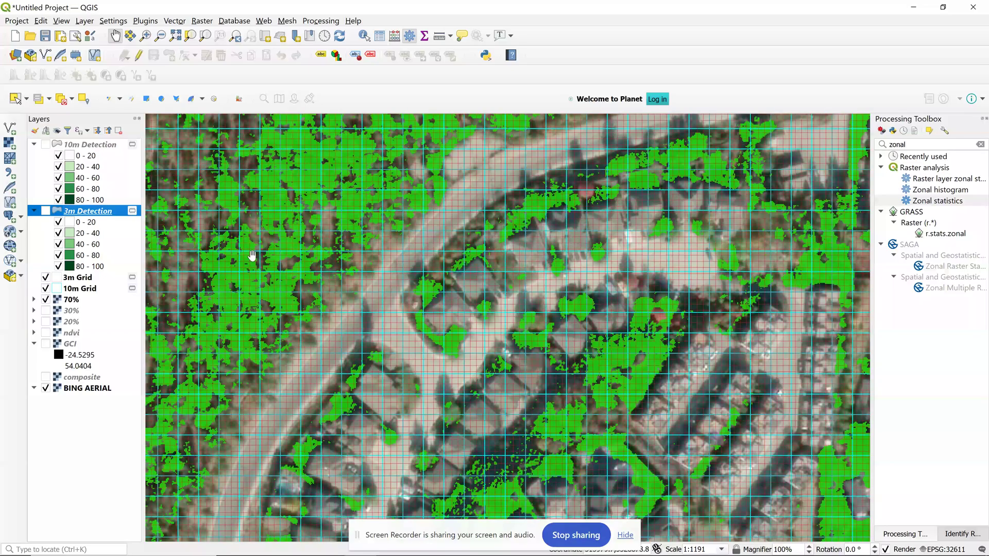
scroll(294, 280, "up", 1)
left_click(45, 277)
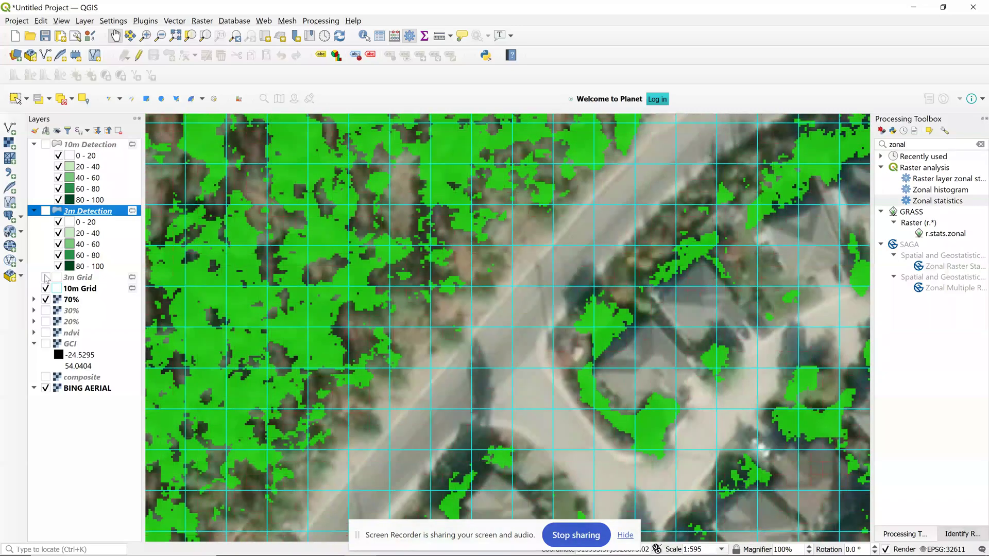
left_click_drag(342, 293, 421, 310)
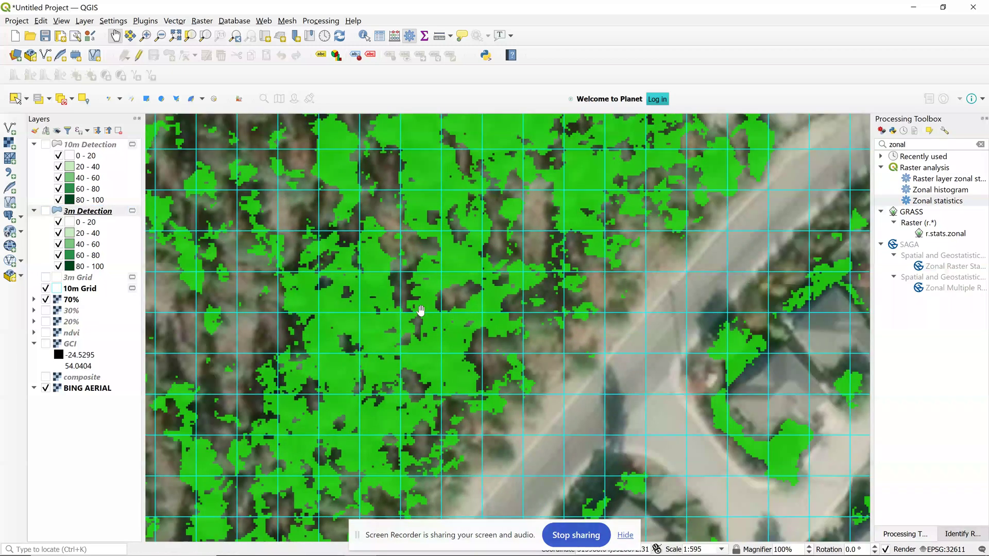
left_click_drag(395, 292, 691, 319)
scroll(576, 266, "down", 1)
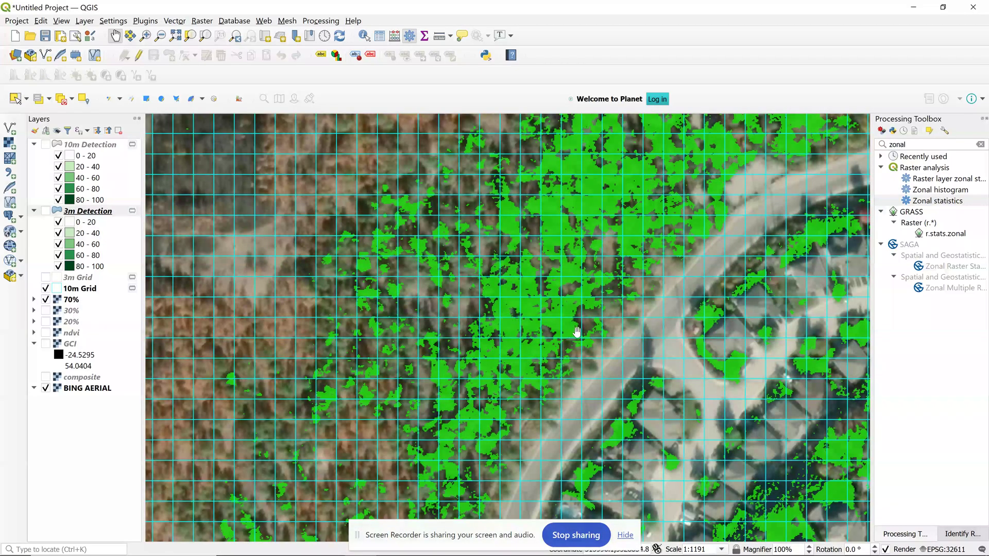
scroll(616, 335, "down", 1)
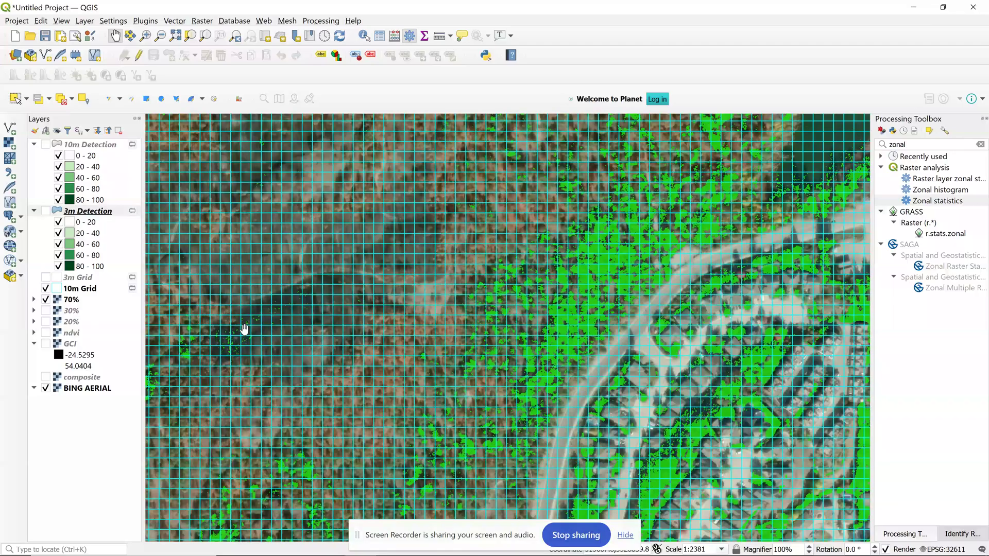
left_click(46, 288)
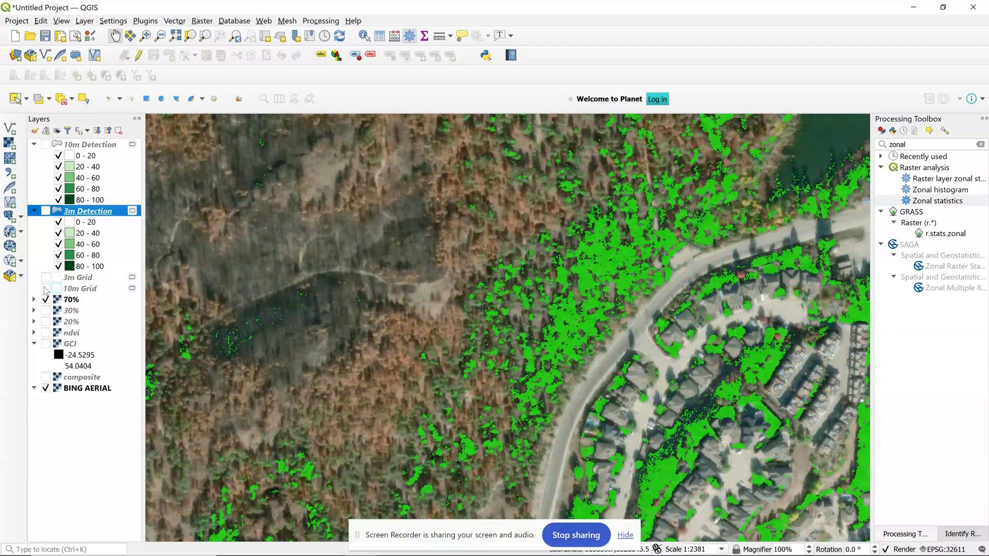
Replace the 70% layer with the 10m Detection grid and pan along the road edge
left_click(45, 300)
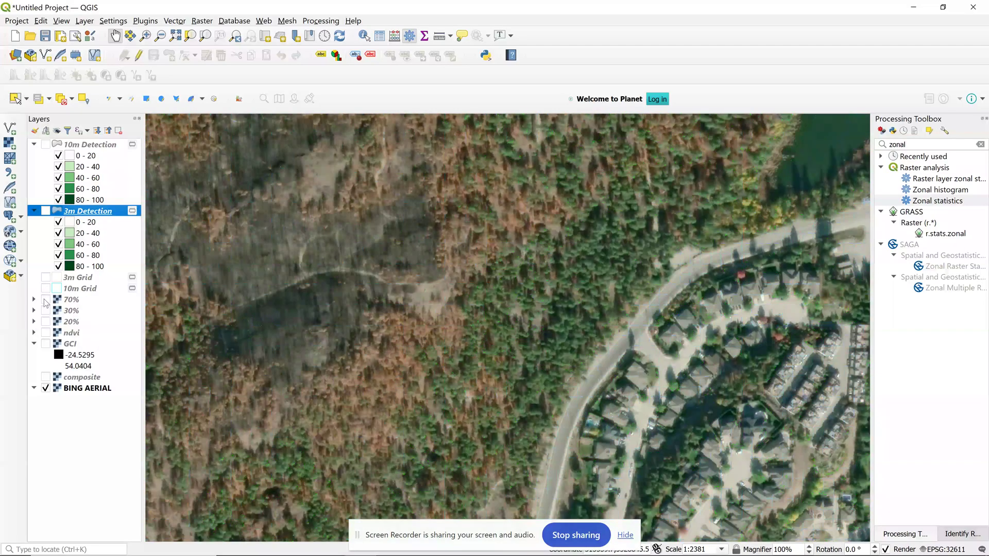
left_click_drag(319, 329, 347, 211)
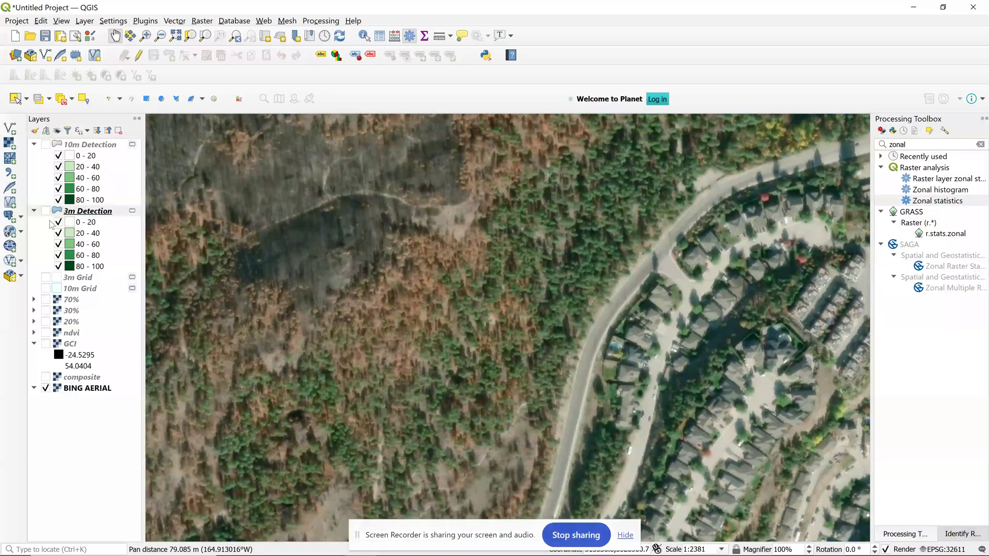
left_click(45, 145)
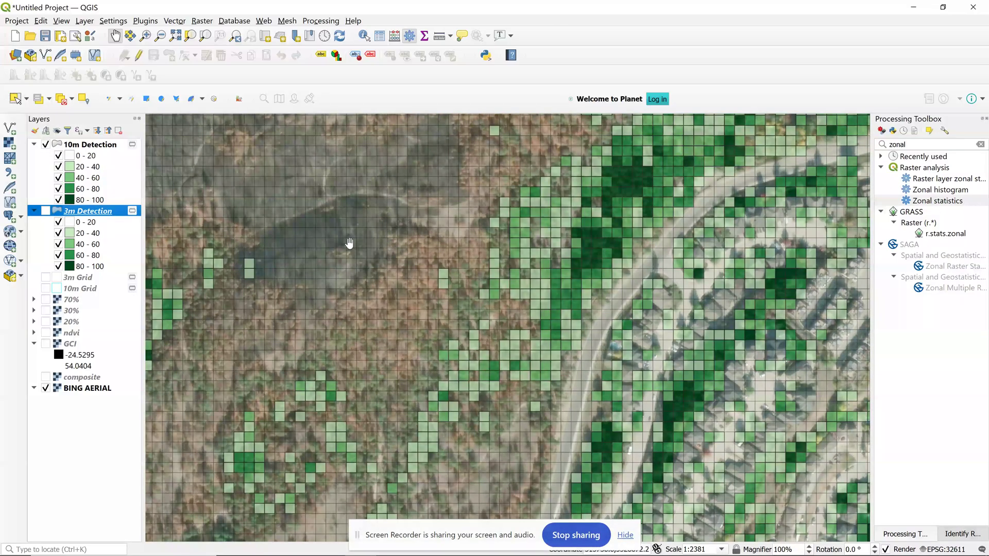
left_click_drag(407, 365, 456, 305)
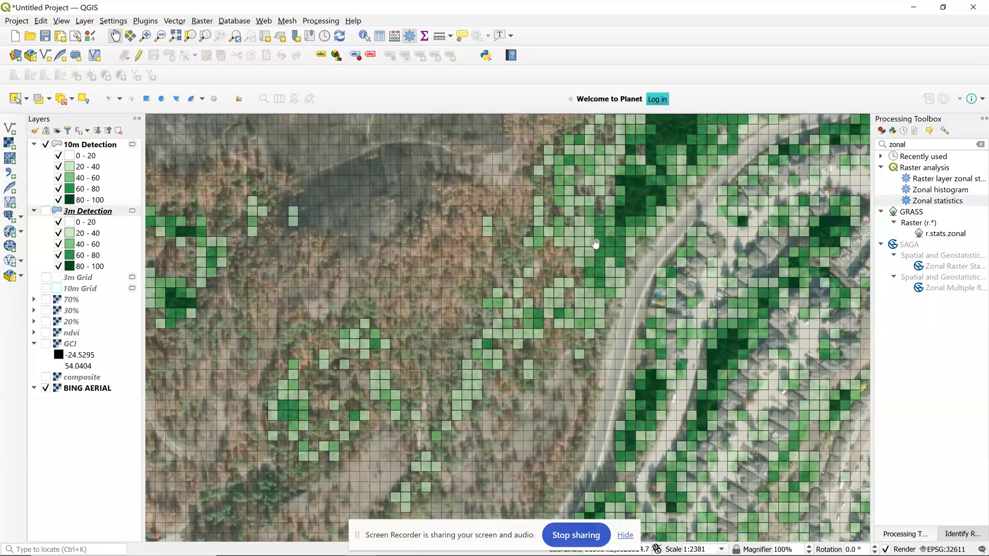
left_click_drag(595, 244, 535, 359)
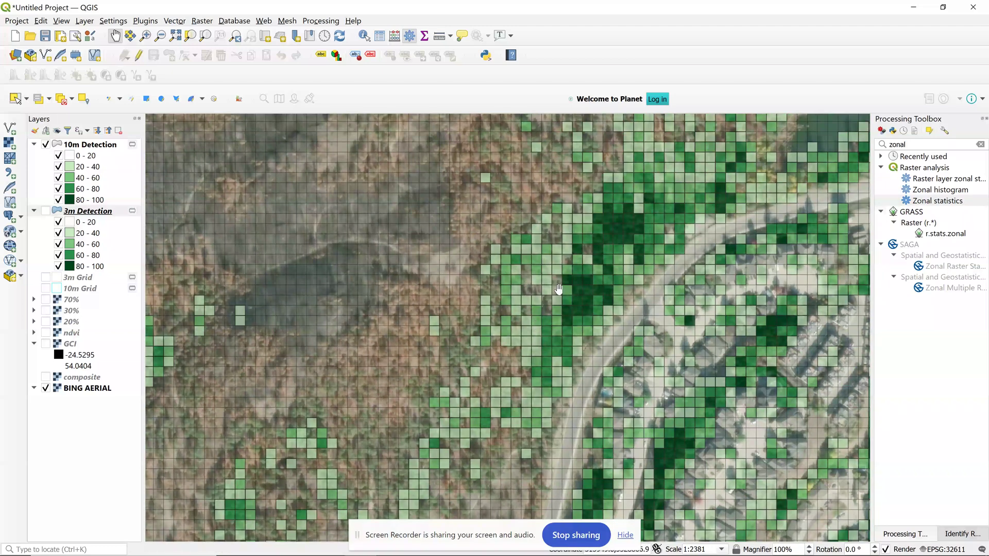
scroll(574, 290, "up", 1)
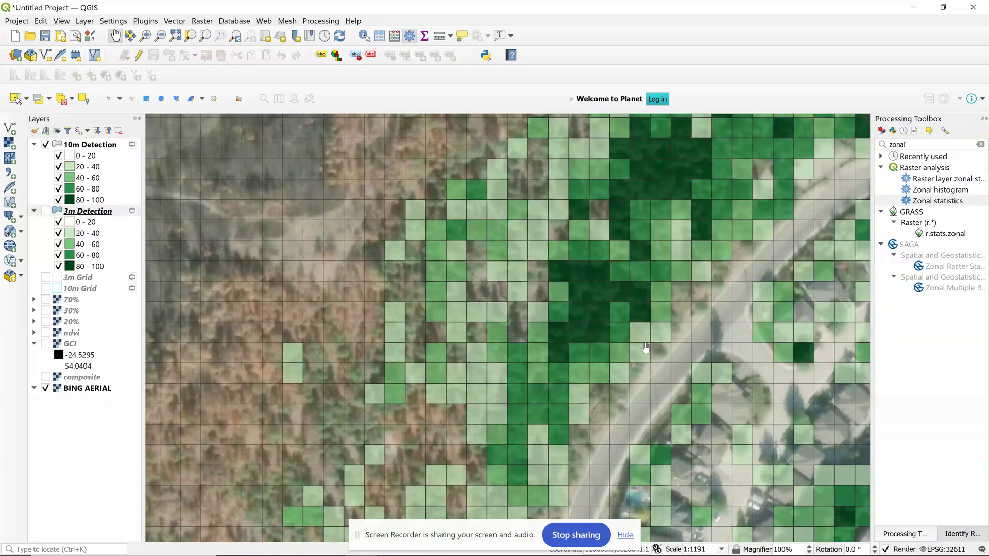
mouse_move(455, 360)
left_mouse_down()
mouse_move(479, 331)
mouse_move(453, 353)
left_mouse_up()
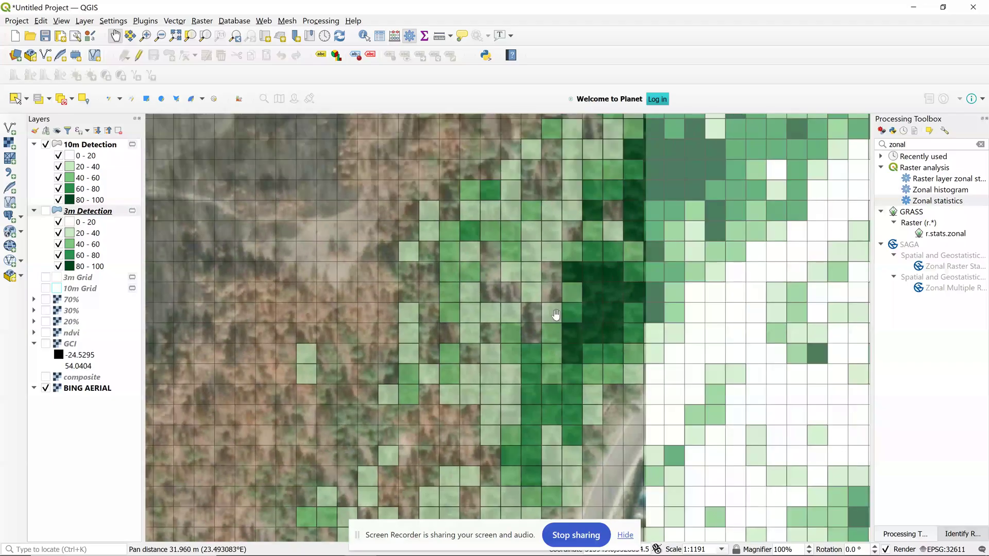
scroll(500, 347, "down", 1)
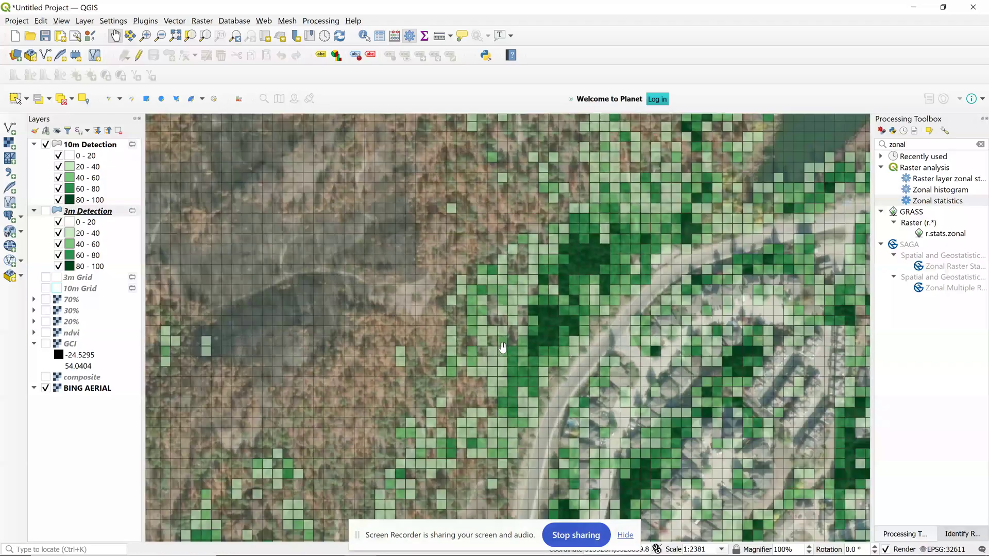
Zoom to the housing neighbourhood at 1:1191 and toggle 10m Detection off and on
left_click_drag(503, 348, 520, 292)
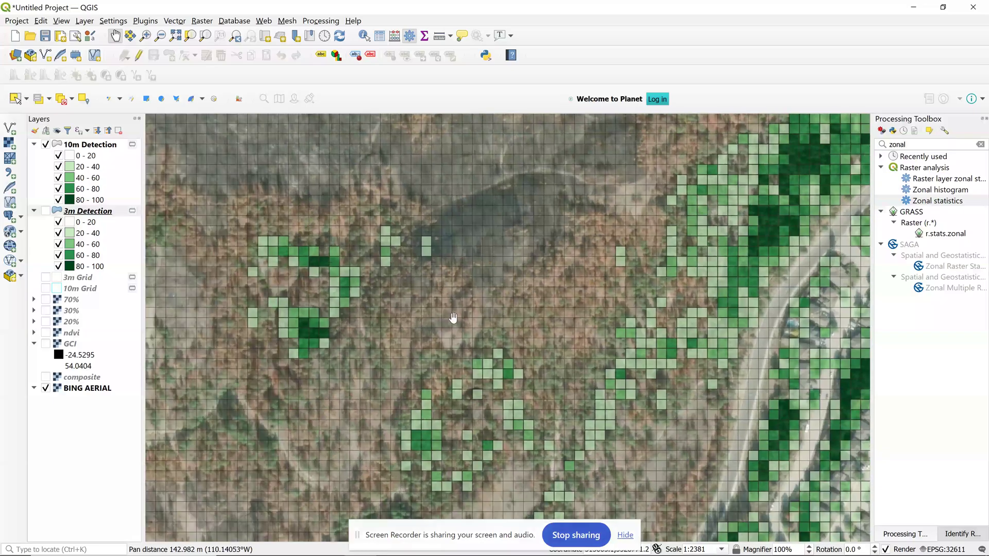
left_click_drag(431, 320, 353, 276)
scroll(275, 318, "down", 1)
left_click_drag(412, 312, 395, 315)
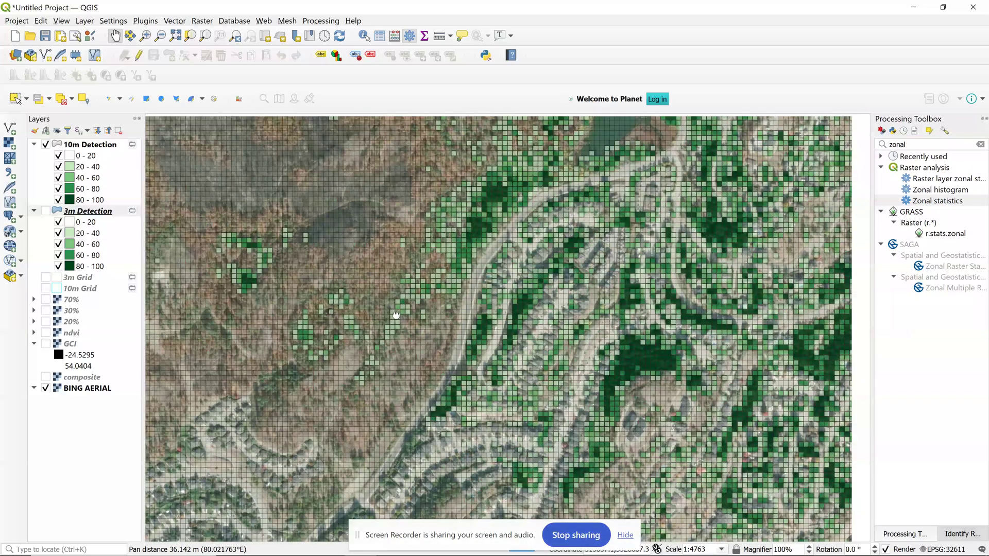
scroll(603, 326, "up", 1)
left_click_drag(603, 326, 511, 344)
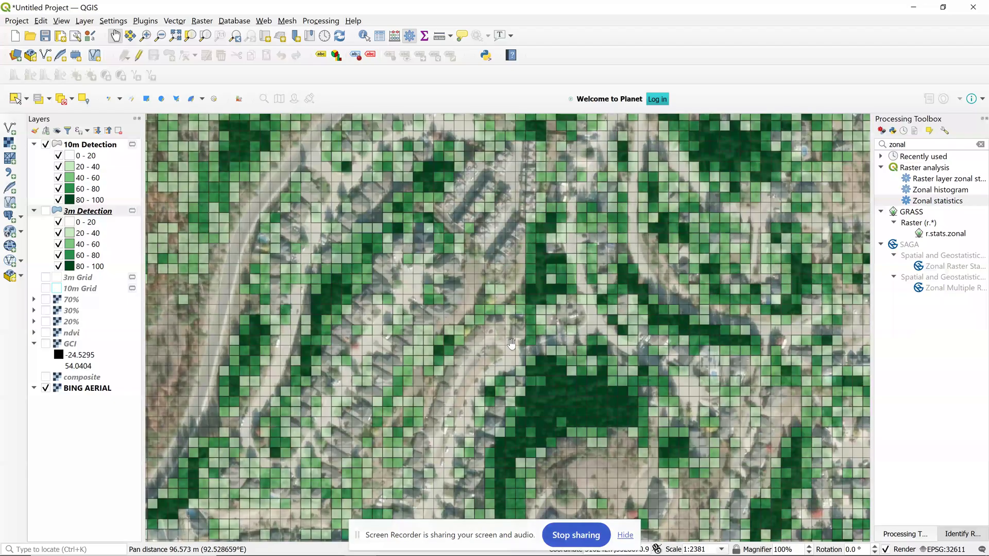
scroll(370, 246, "up", 1)
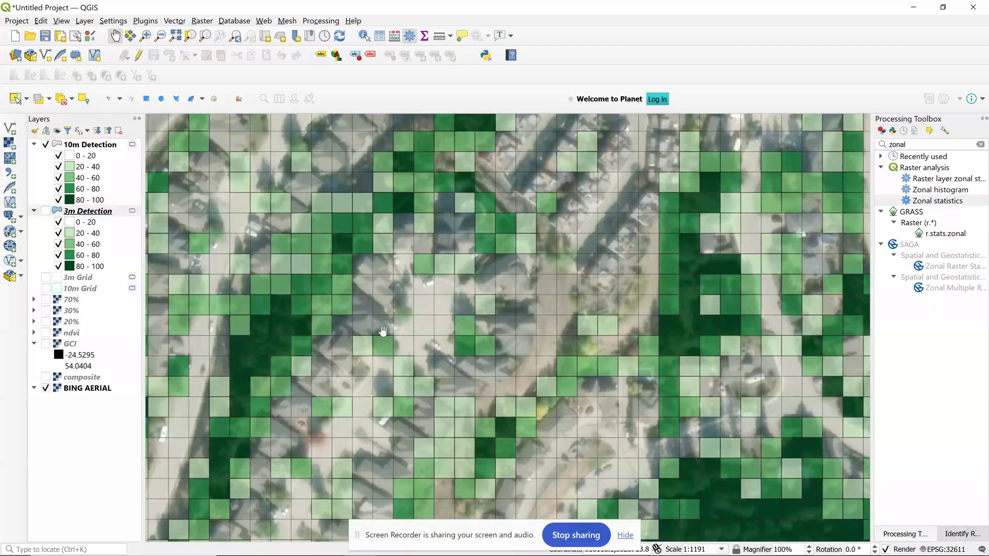
left_click_drag(316, 351, 409, 321)
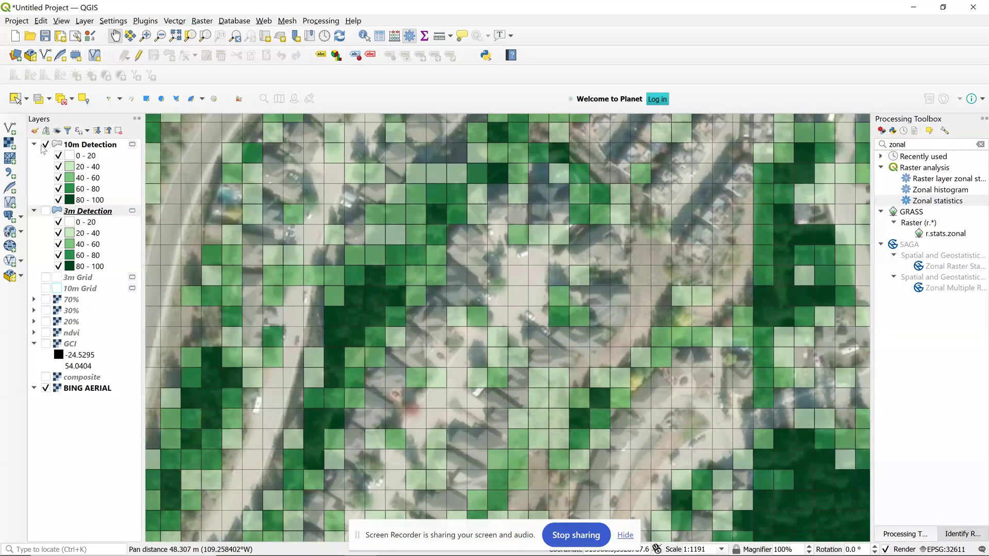
left_click(45, 145)
left_click(45, 145)
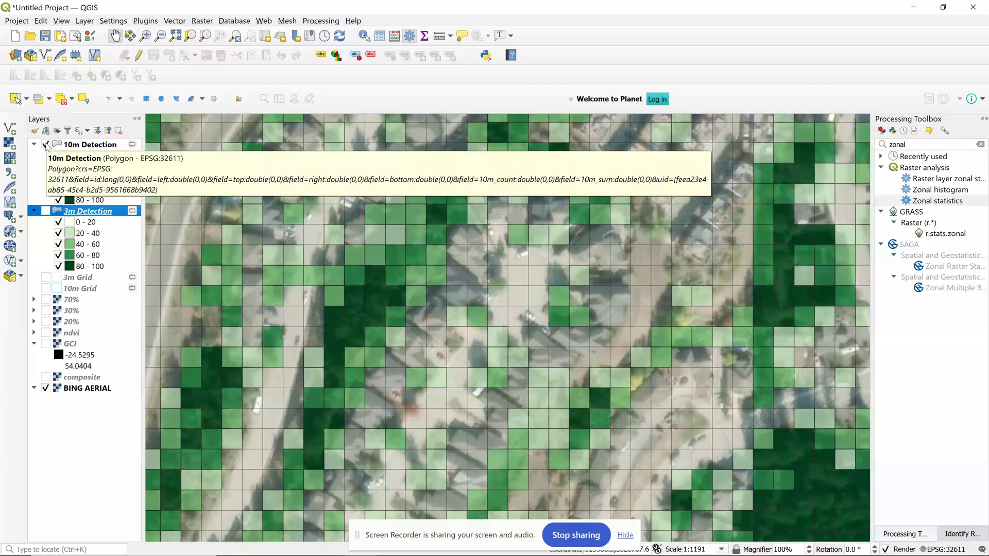
Compare 10m Detection with the cul-de-sac houses at 1:595, then zoom to 1:2381 and enable 3m Detection
left_click(46, 144)
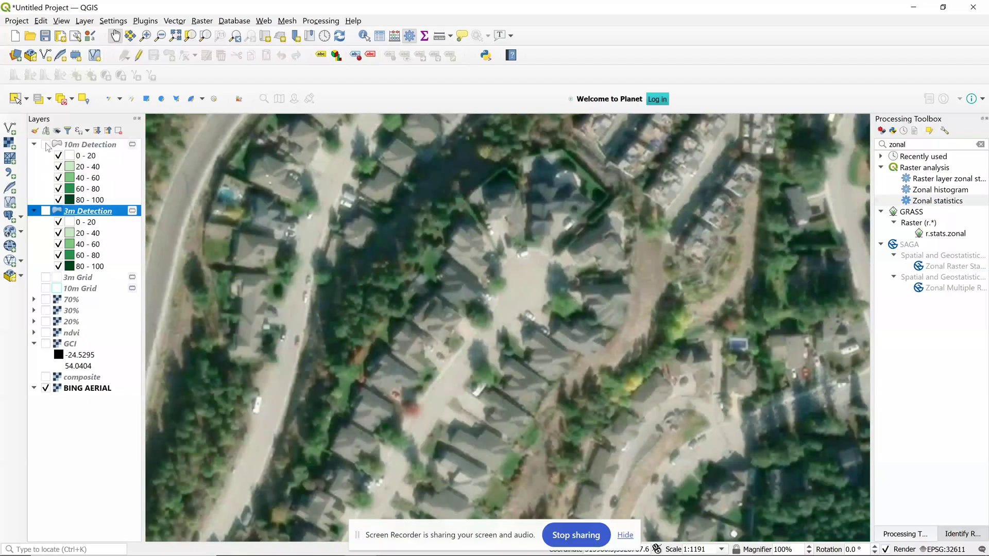
left_click(45, 145)
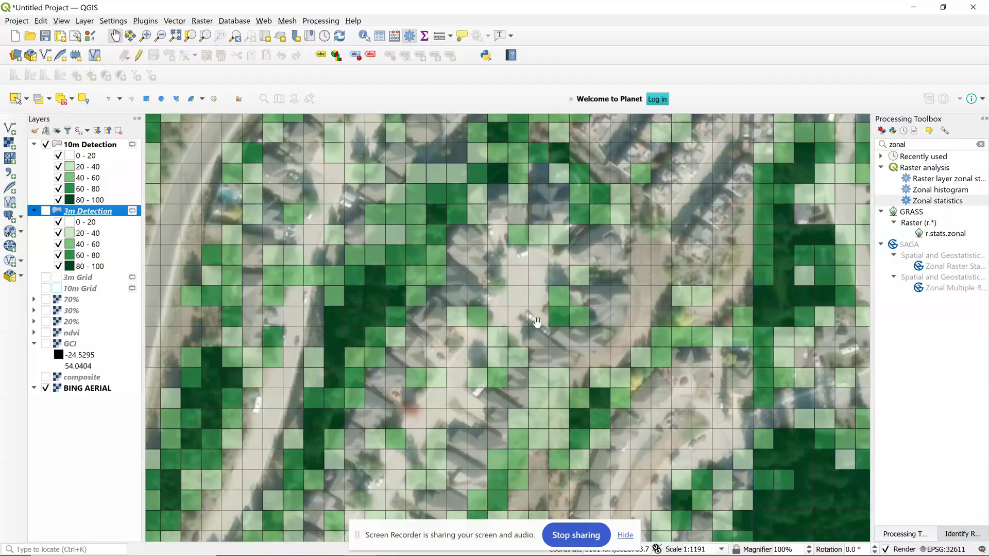
scroll(591, 276, "up", 1)
left_click_drag(590, 324, 518, 330)
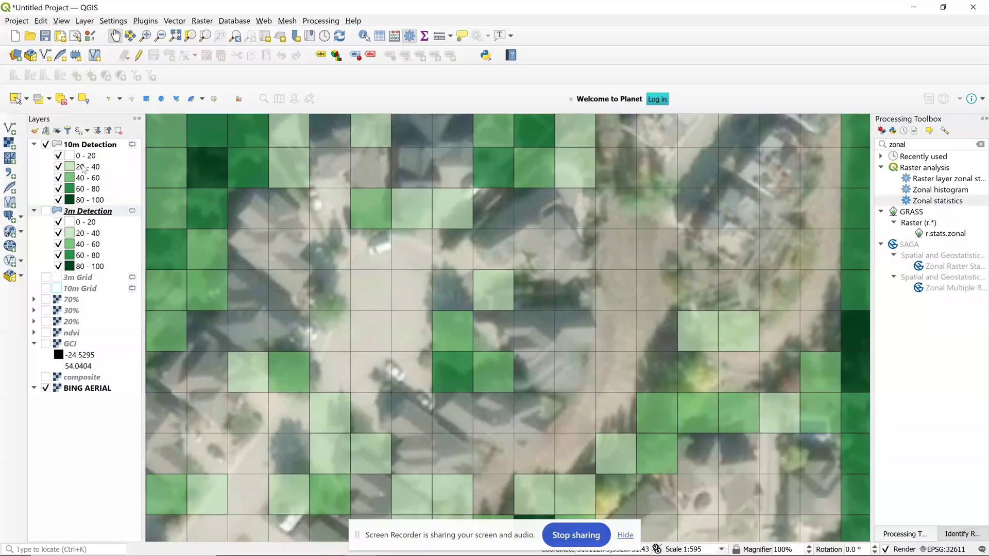
left_click(46, 145)
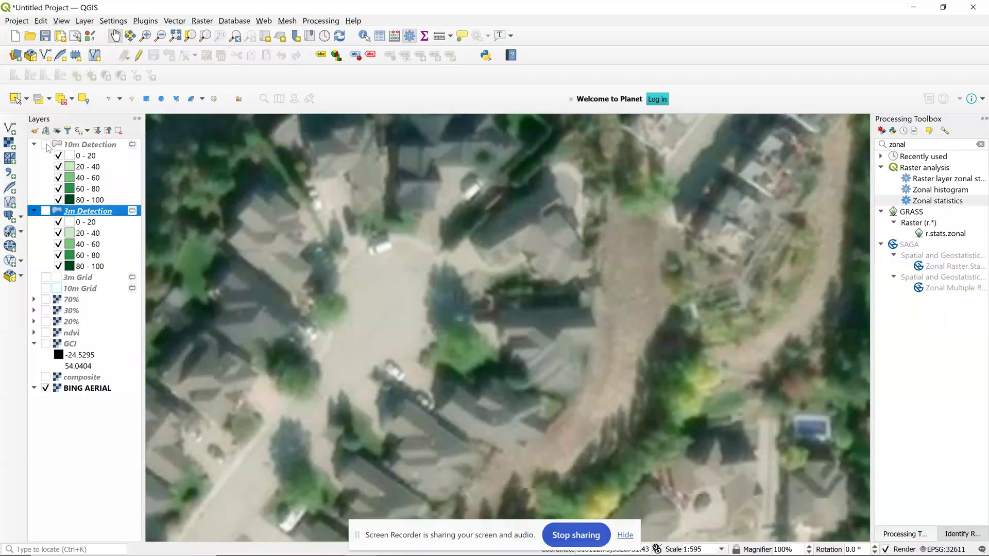
left_click(45, 145)
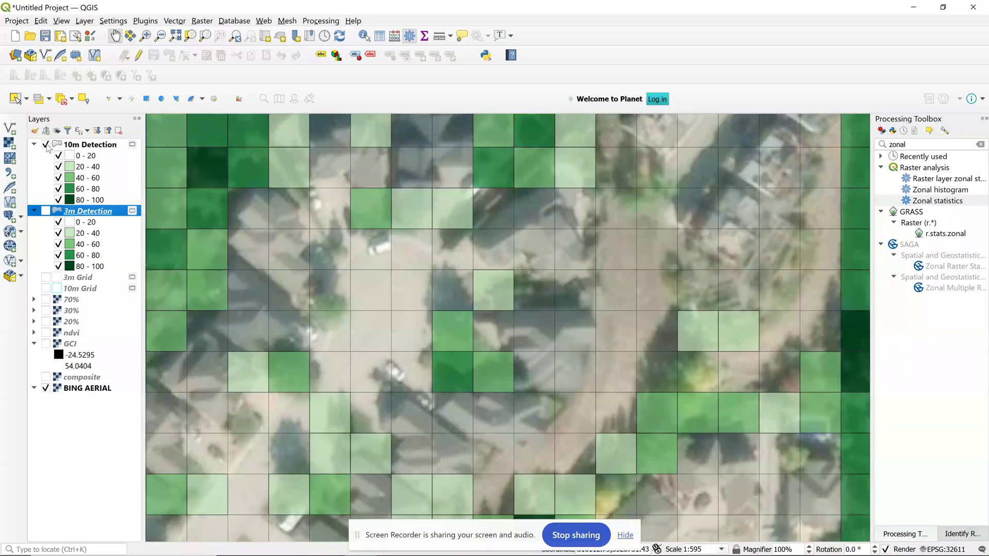
left_click(45, 145)
left_click(46, 145)
scroll(638, 289, "down", 2)
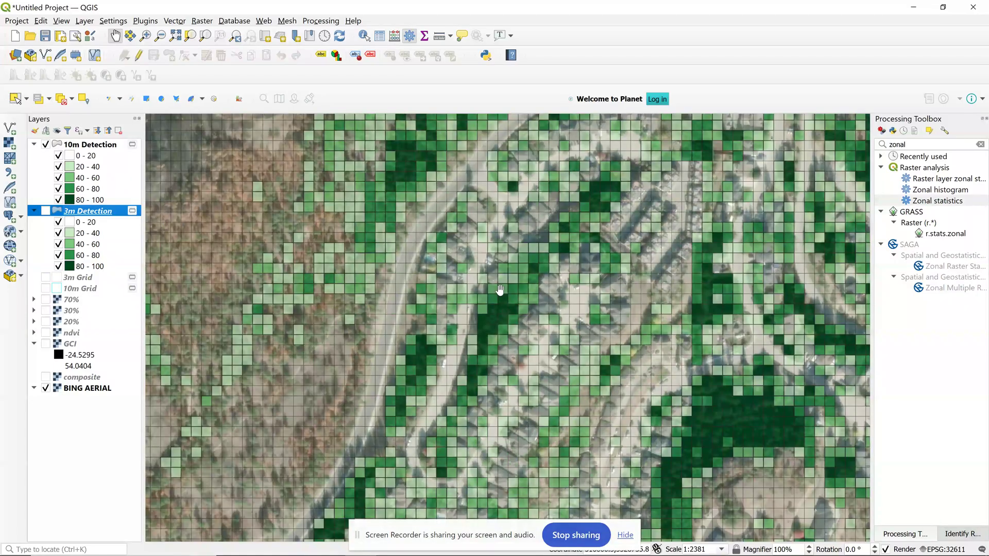
left_click(46, 211)
Hide 10m Detection and zoom in along the burnt slope with only 3m cells
left_click(46, 145)
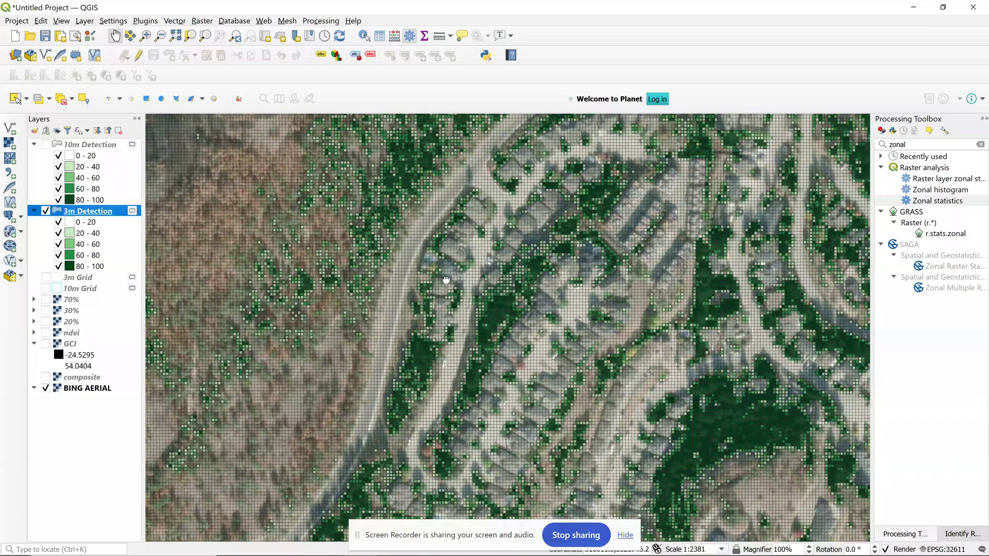
left_click_drag(446, 280, 489, 270)
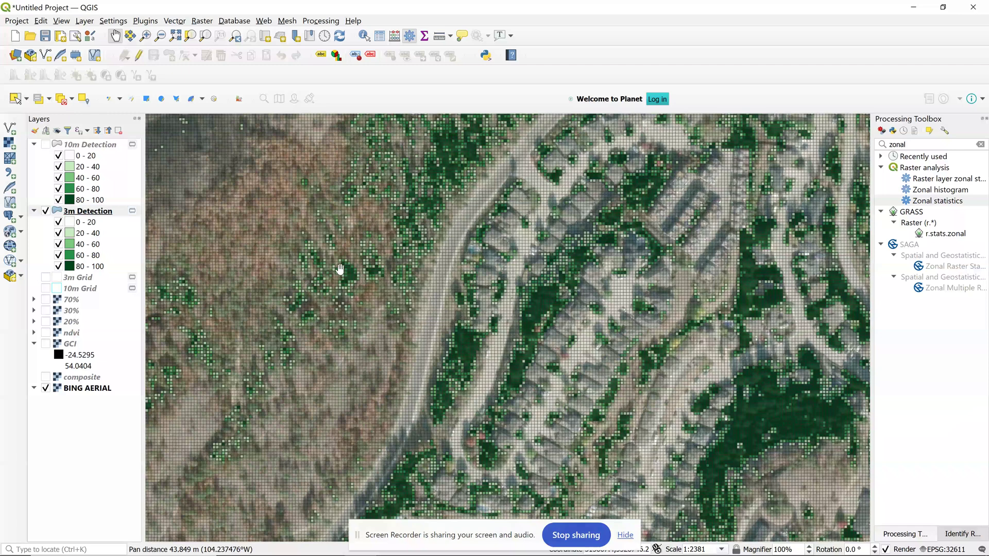
scroll(339, 269, "up", 1)
left_click_drag(348, 244, 356, 290)
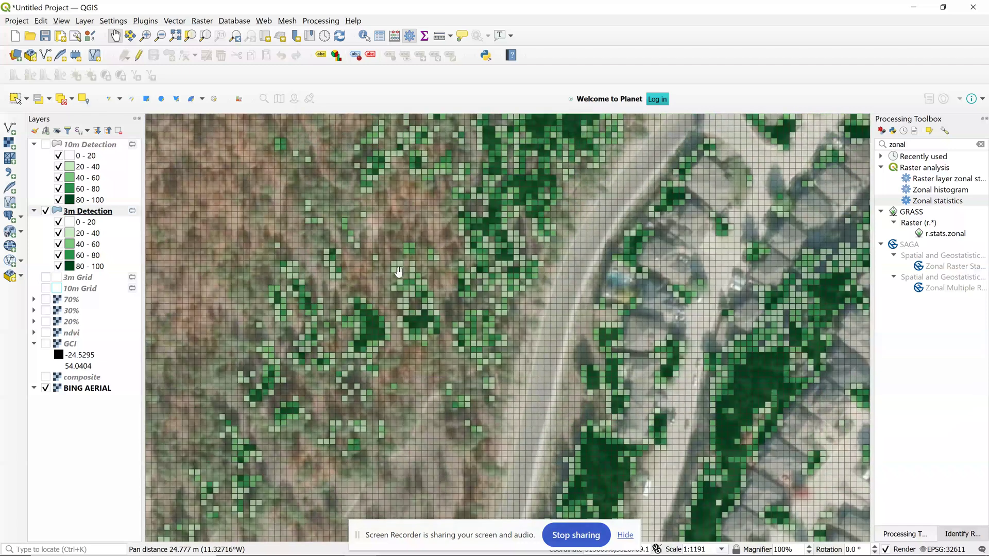
left_click_drag(426, 222, 429, 289)
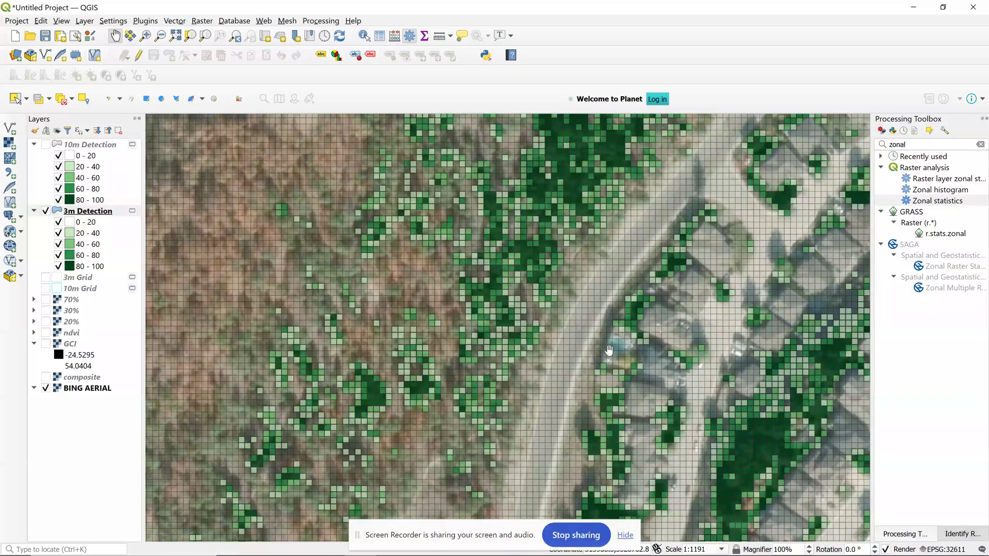
left_click_drag(427, 298, 383, 294)
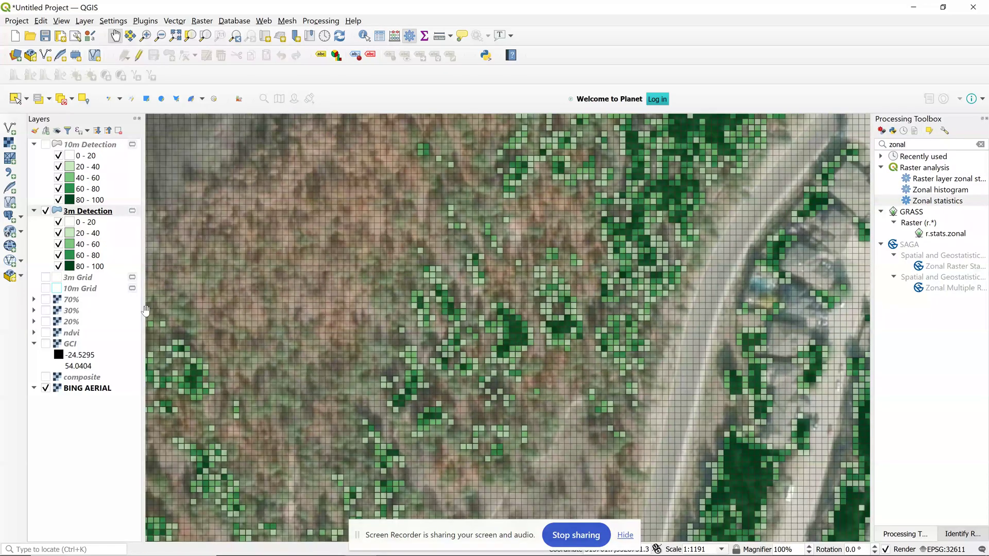
Briefly compare the 3m grid with the 30% layer and the 10m Detection grid
left_click(46, 311)
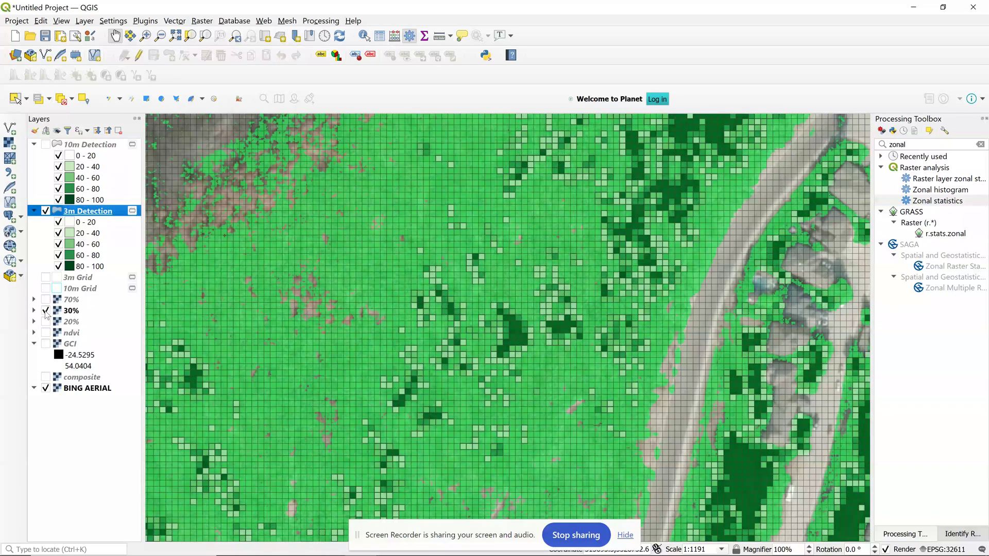
left_click(46, 311)
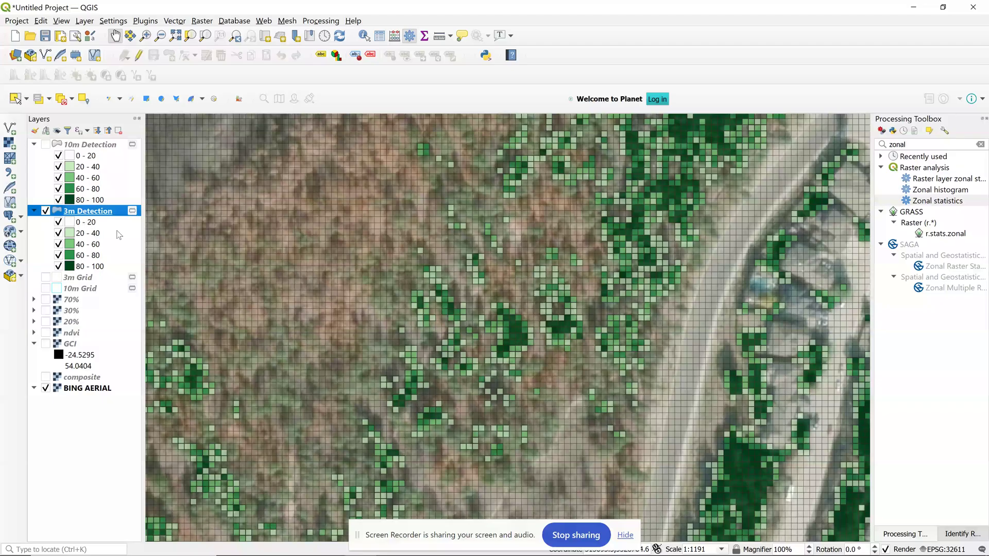
left_click(46, 145)
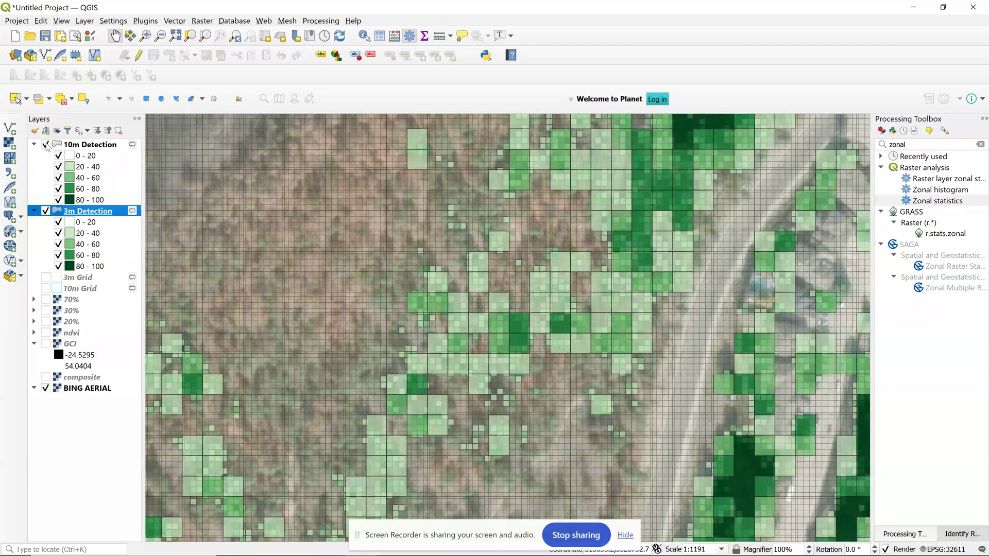
left_click(46, 145)
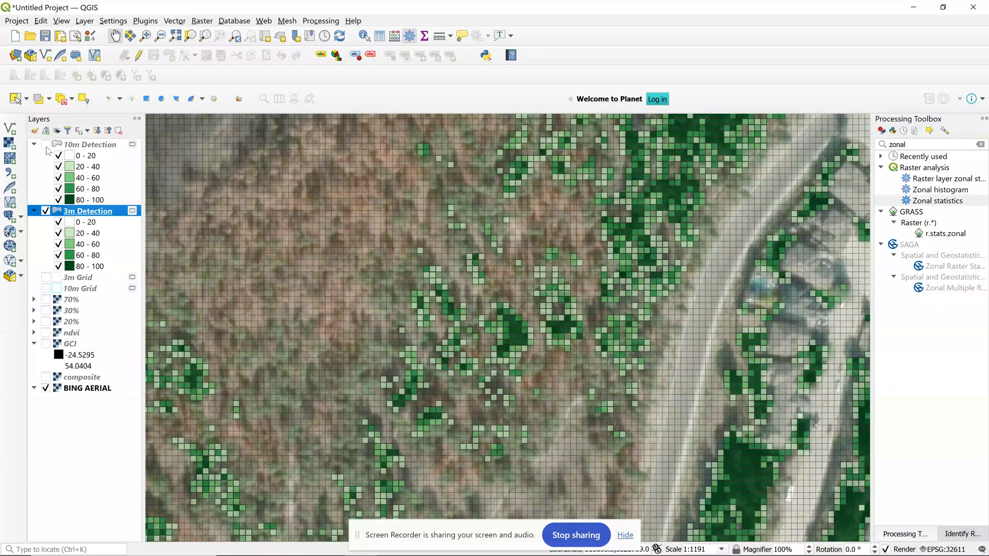
Pan to where the burnt hillside meets the road and zoom out from 1:1191 to 1:2381
scroll(356, 226, "down", 1)
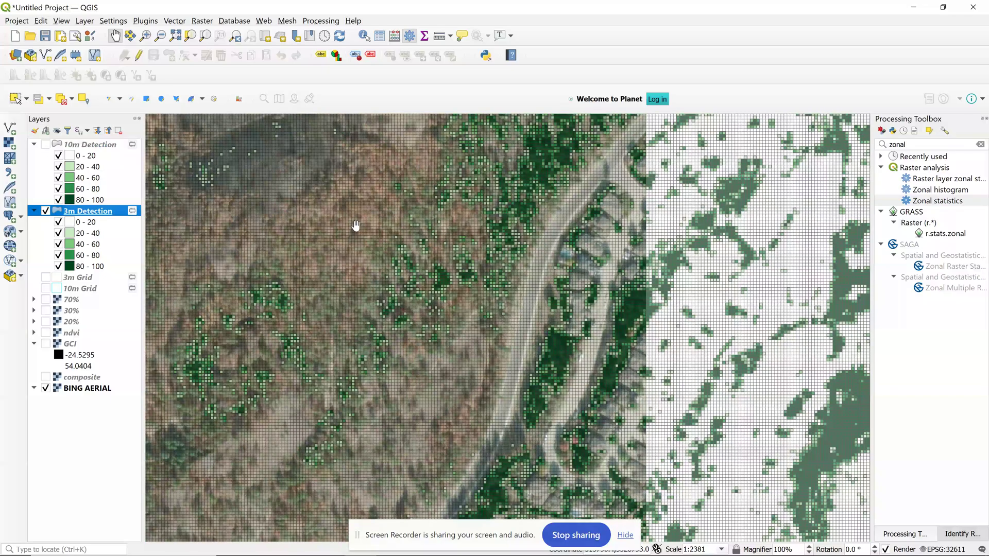
left_click_drag(355, 225, 469, 241)
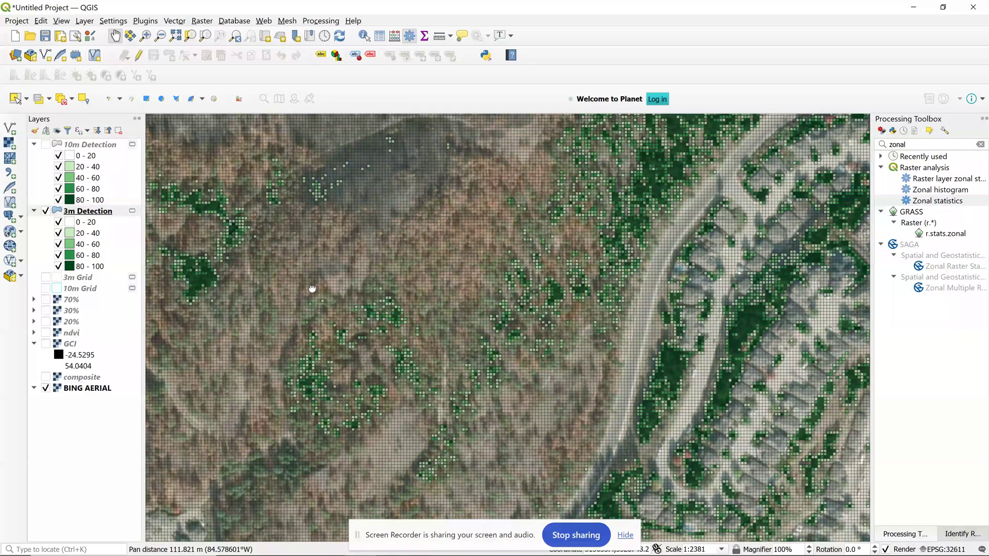
left_click_drag(312, 289, 327, 308)
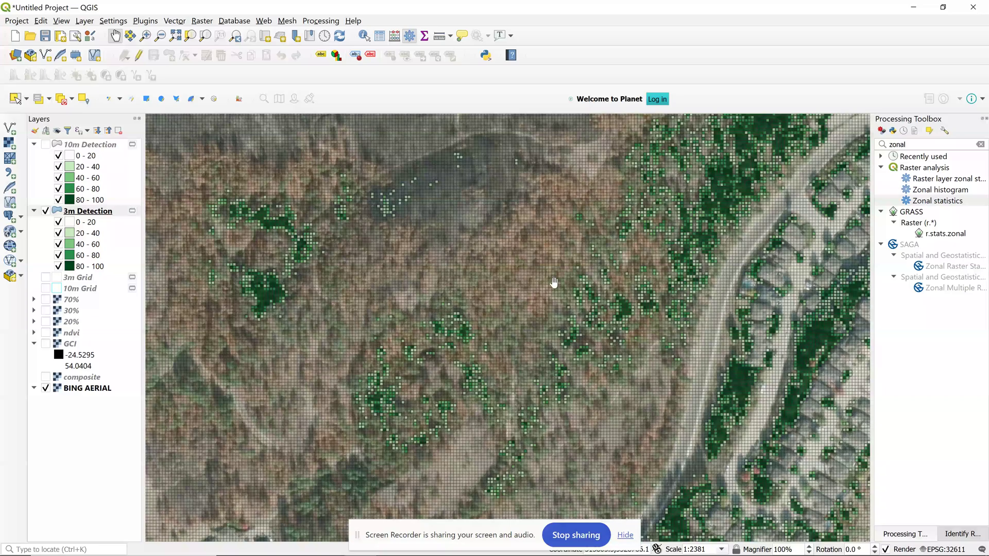
mouse_move(547, 291)
left_mouse_down()
mouse_move(497, 336)
mouse_move(544, 293)
left_mouse_up()
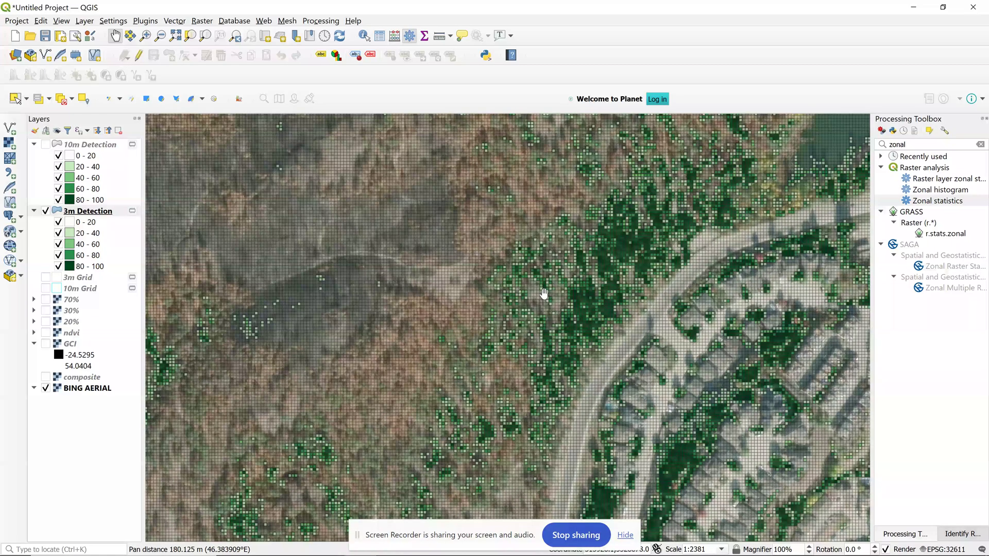
scroll(608, 193, "up", 1)
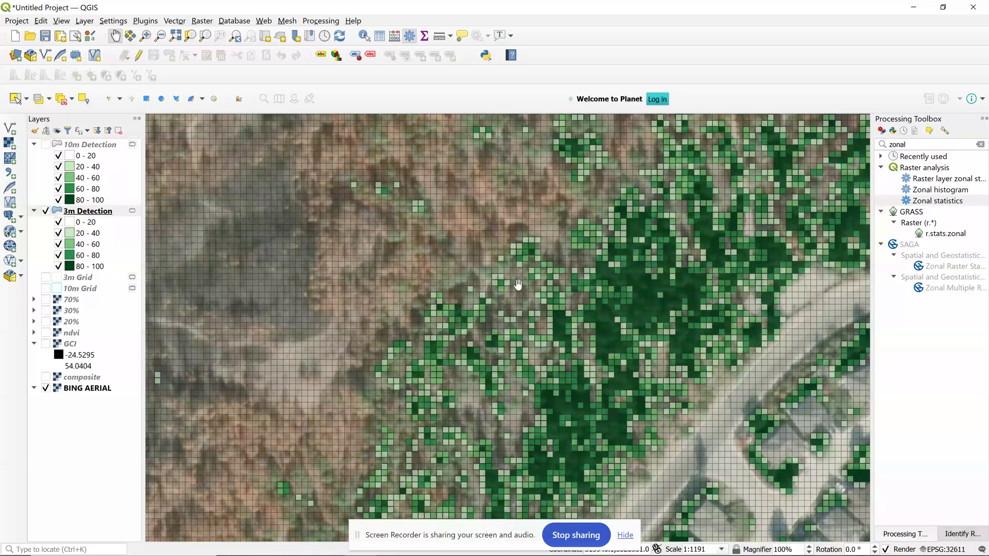
scroll(516, 283, "up", 1)
scroll(433, 274, "down", 1)
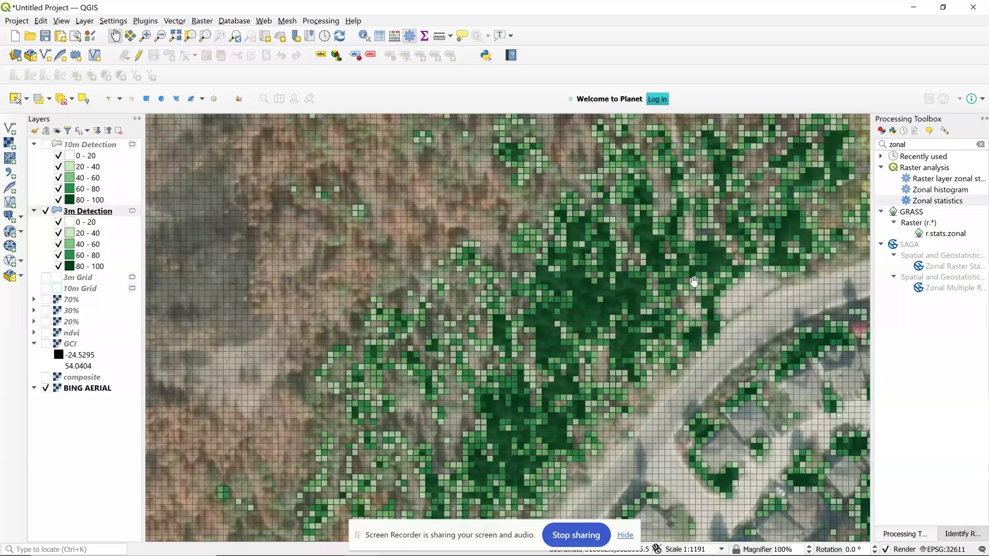
left_click_drag(591, 238, 622, 269)
scroll(622, 269, "down", 1)
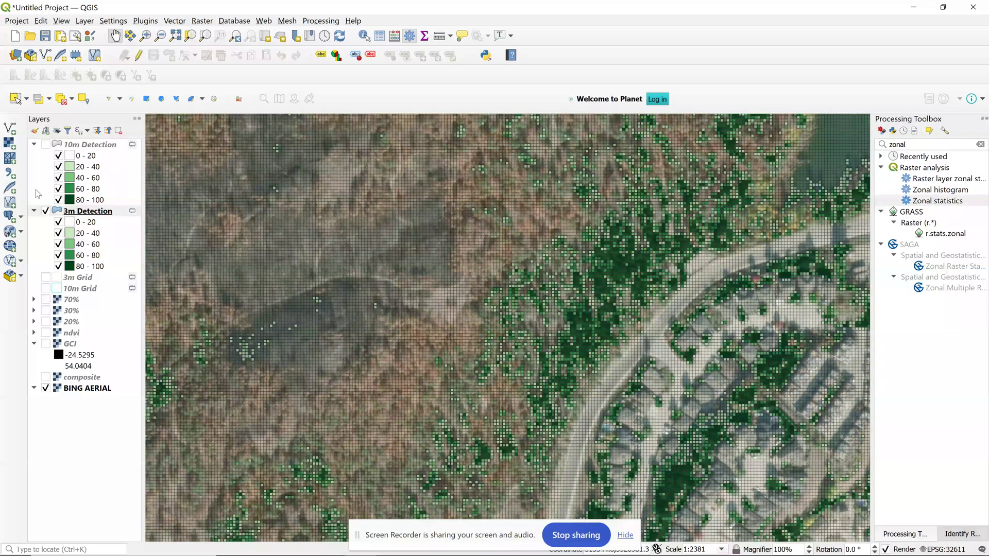
Switch the 10m Detection grid on and off over the houses to compare it with 3m Detection
left_click(45, 145)
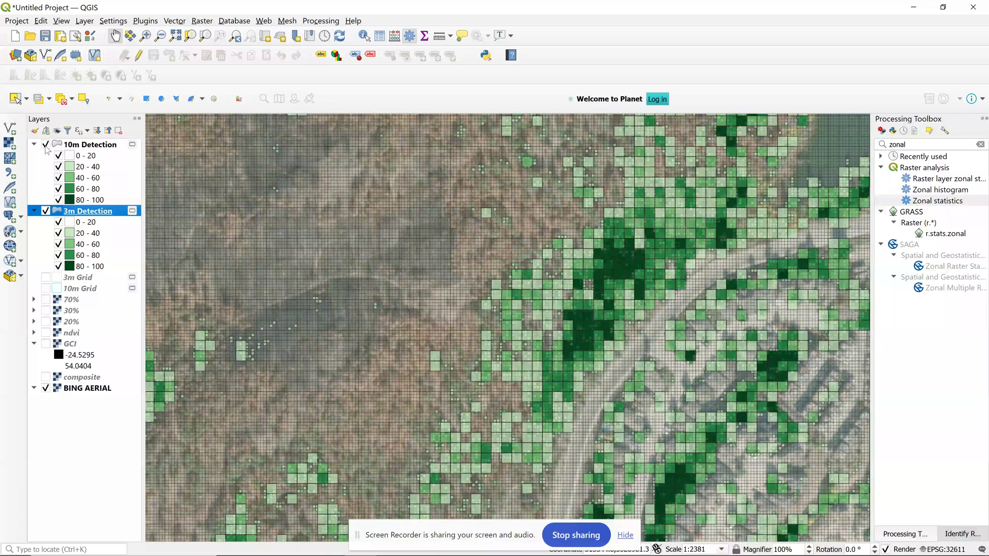
left_click_drag(552, 323, 380, 293)
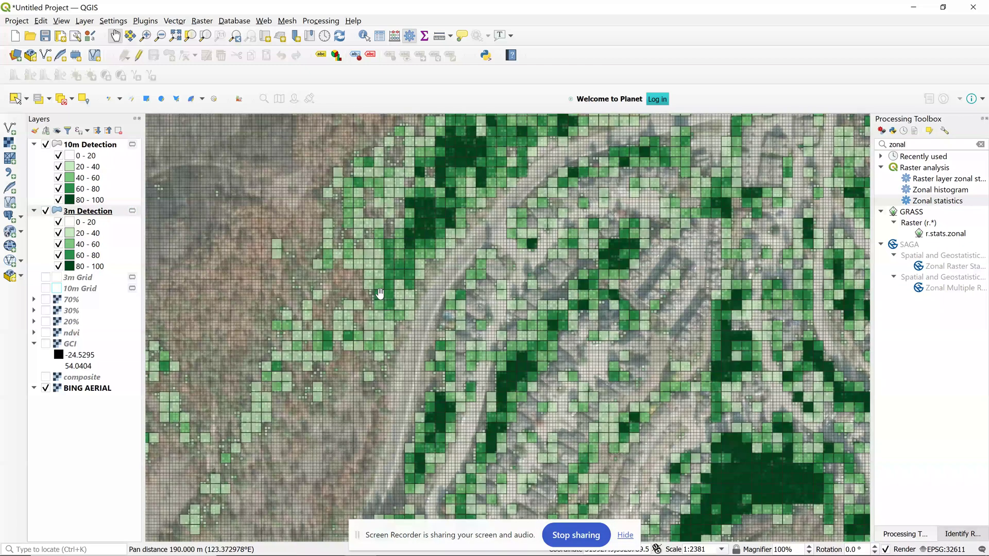
left_click_drag(467, 344, 538, 284)
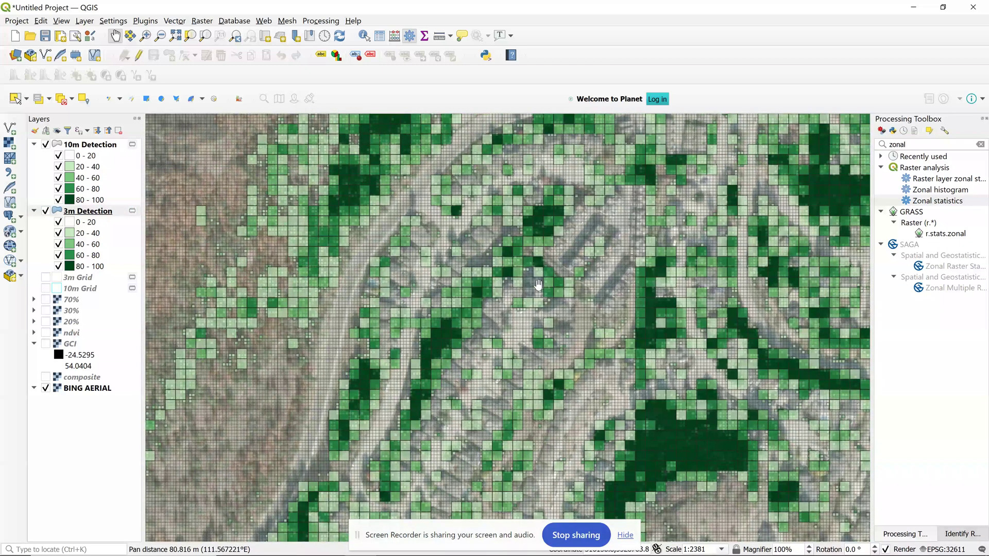
scroll(538, 285, "up", 1)
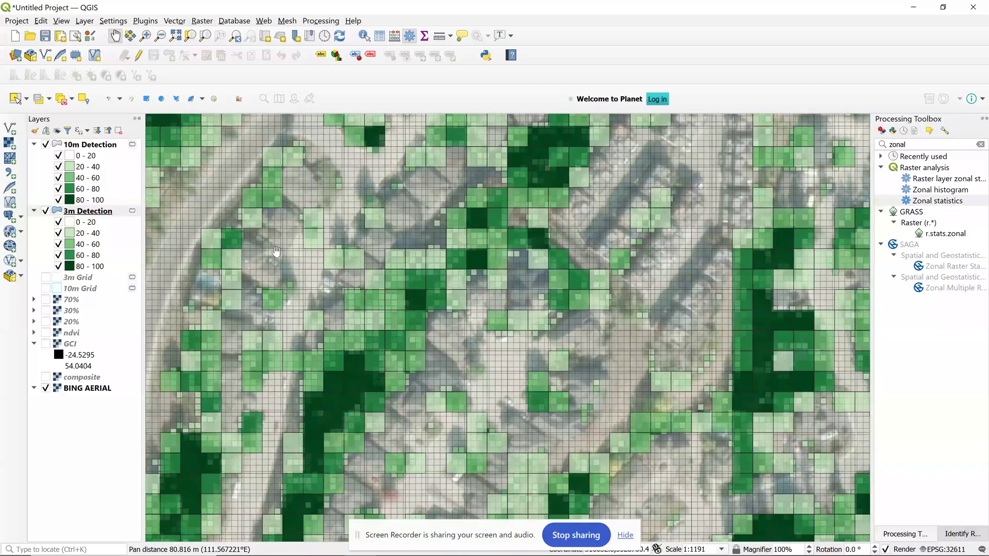
left_click(46, 145)
left_click(46, 145)
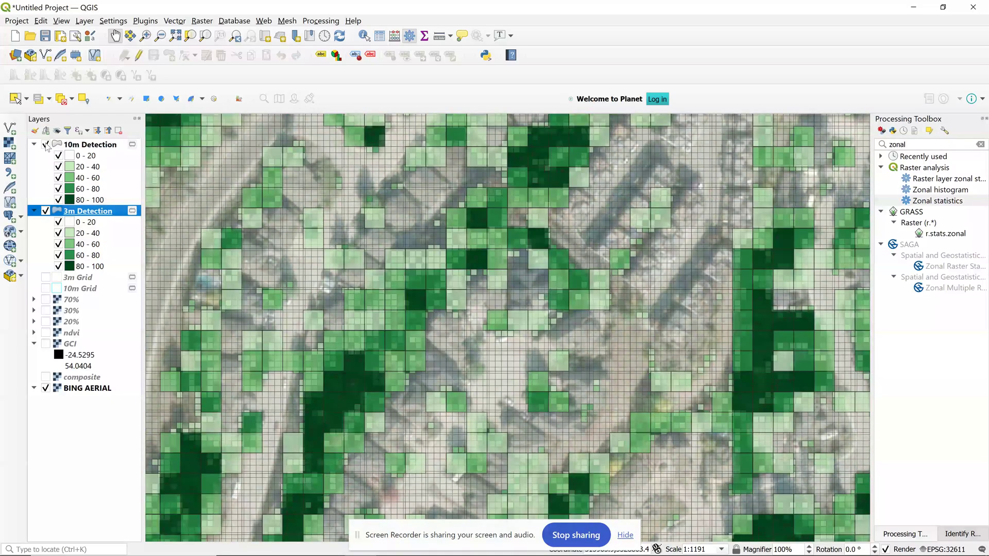
left_click(45, 145)
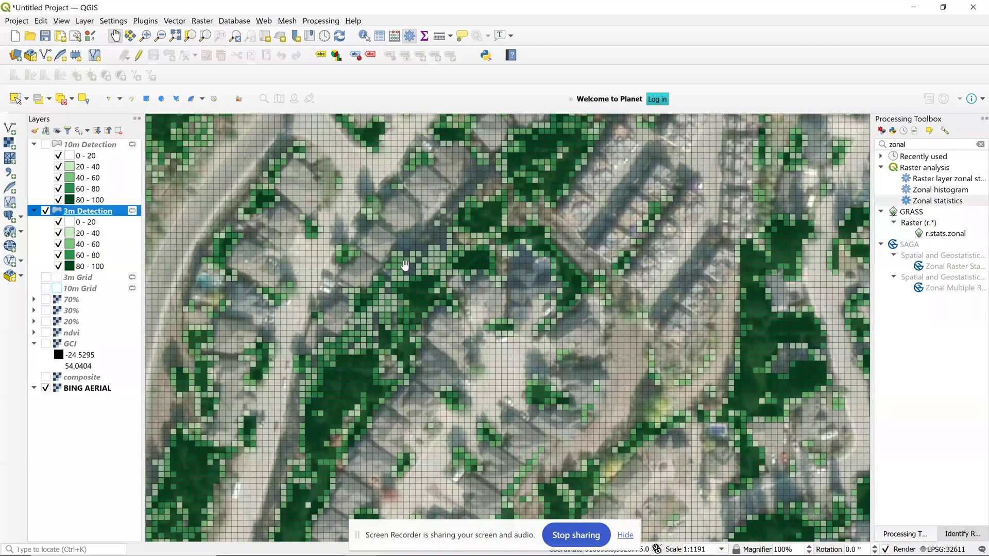
Centre the dense tree patch in view and show the 10m Detection grid again
left_click_drag(731, 306, 500, 319)
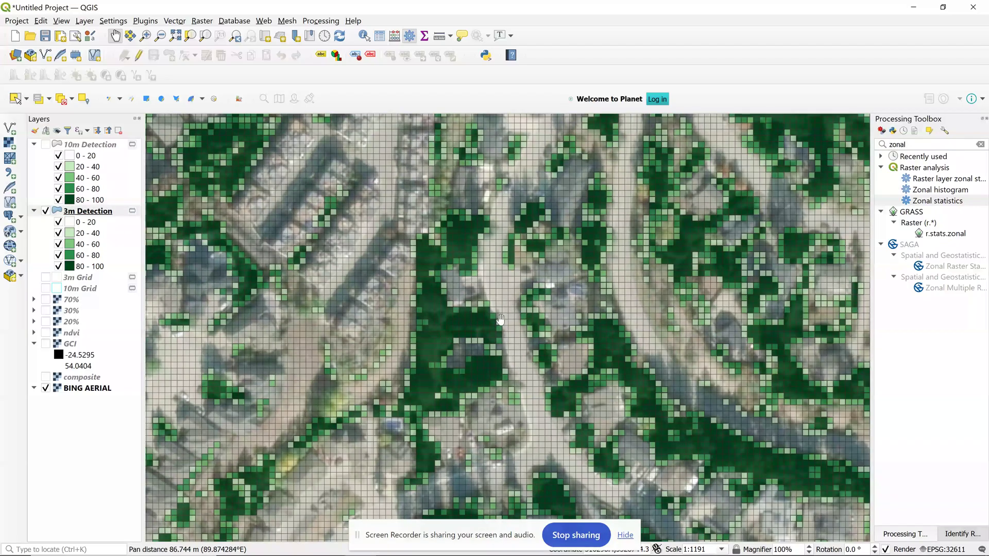
scroll(437, 262, "down", 1)
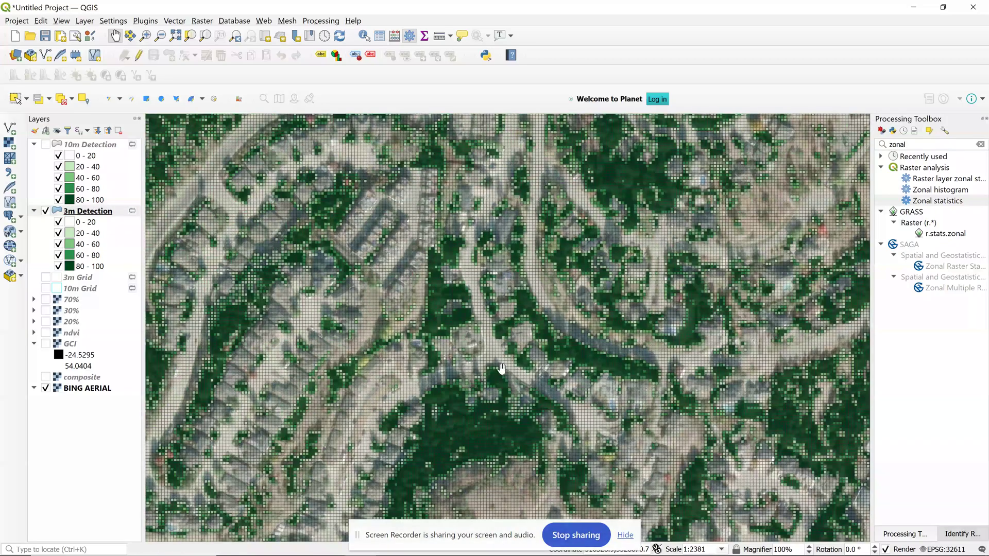
left_click_drag(501, 369, 489, 351)
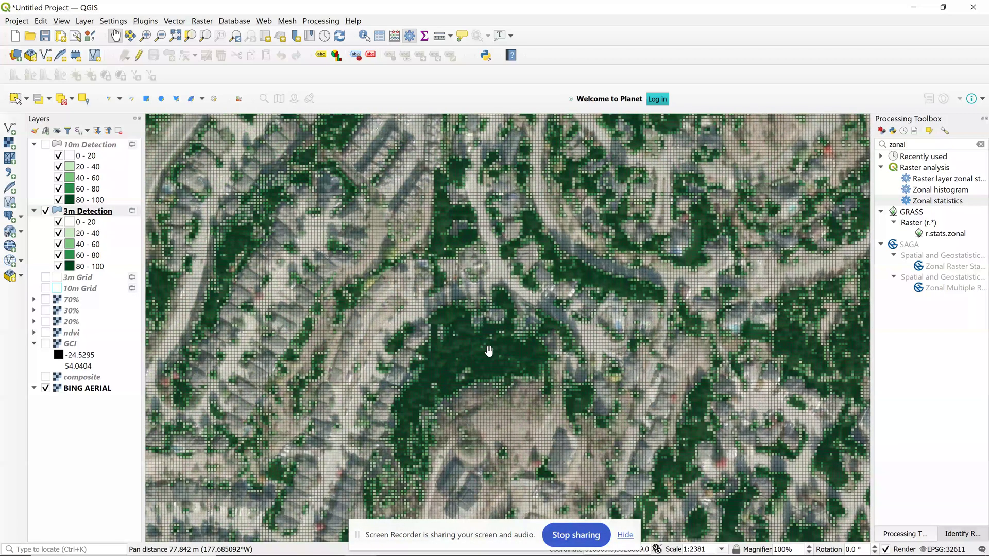
left_click_drag(526, 389, 510, 368)
left_click_drag(665, 345, 574, 359)
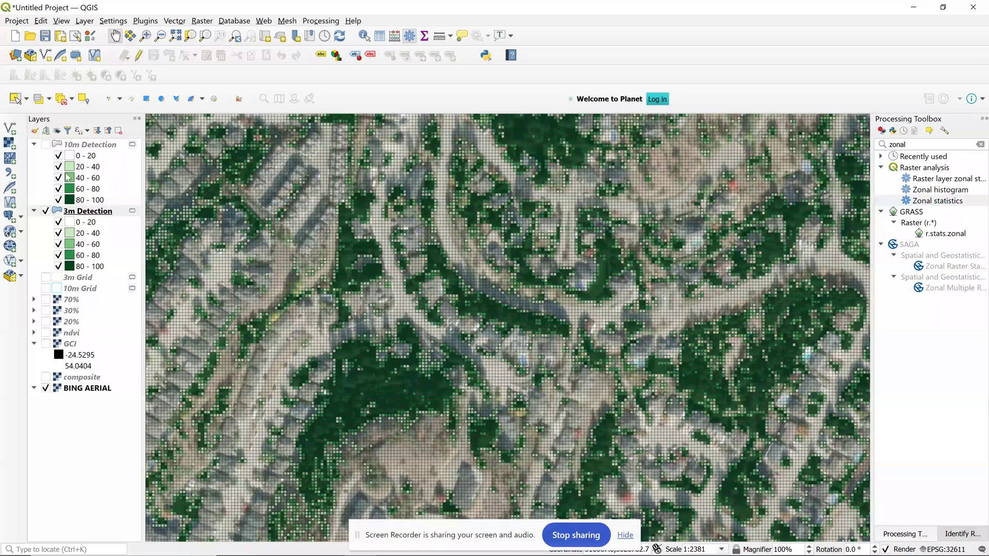
left_click(45, 145)
View the 10 m grid alone, then overlay 3m Detection and zoom in to 1:298
left_click(45, 210)
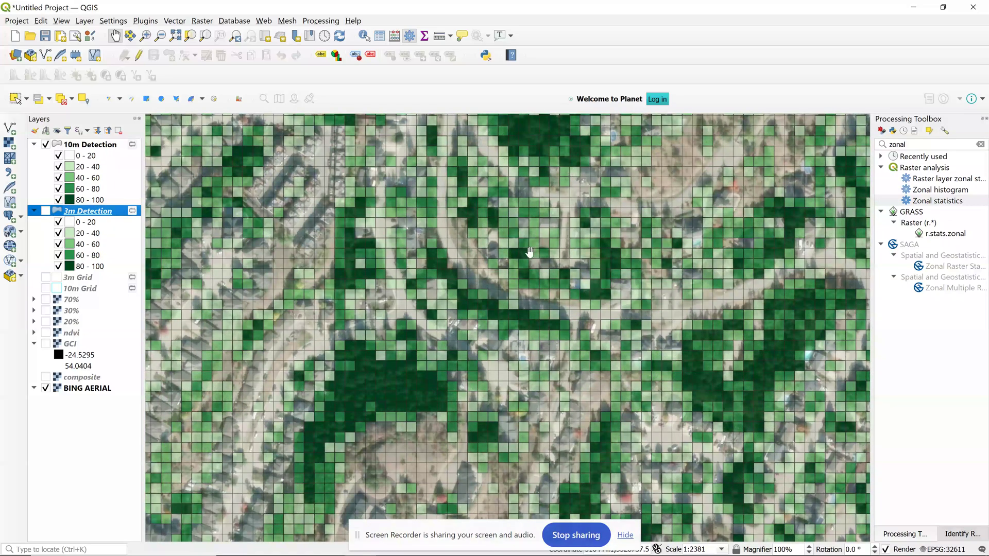
left_click_drag(597, 296, 480, 326)
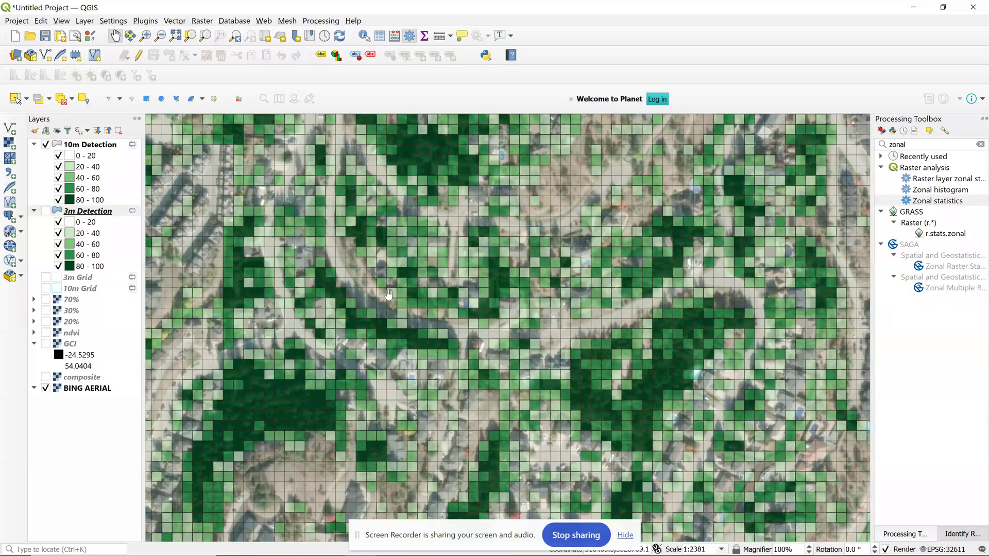
left_click(46, 212)
scroll(340, 258, "up", 1)
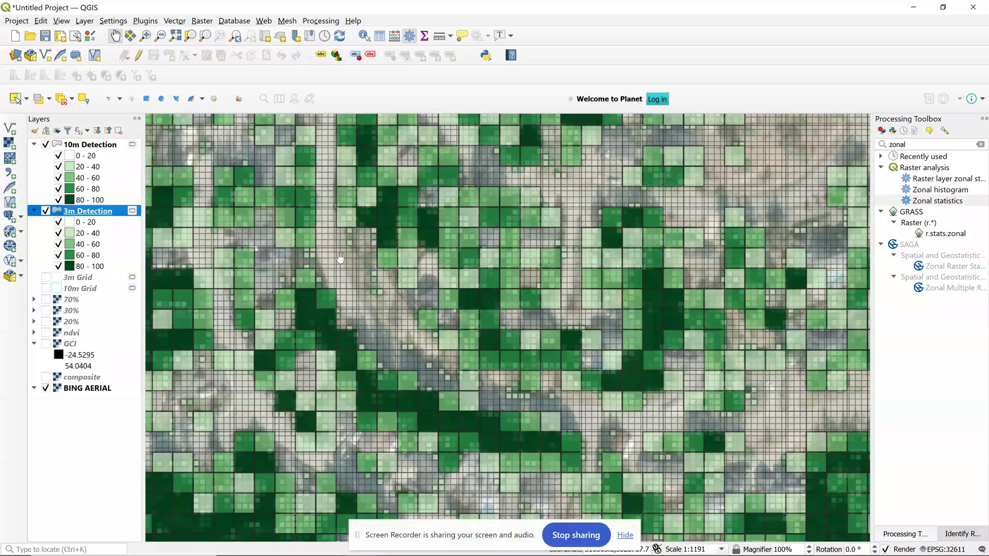
scroll(340, 258, "up", 1)
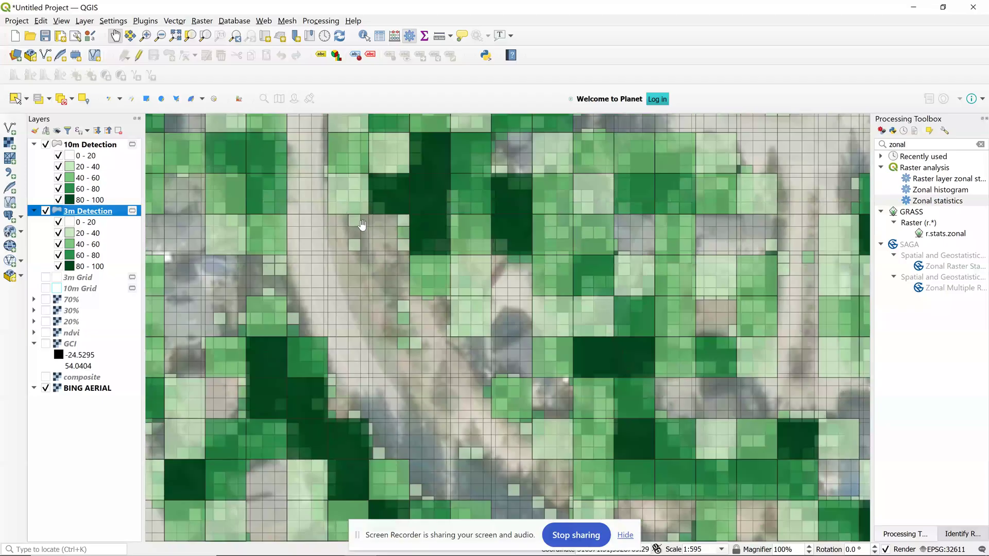
scroll(355, 232, "up", 1)
Pan along the road close-up, hide 10m Detection, and zoom back out
left_click_drag(398, 294, 406, 365)
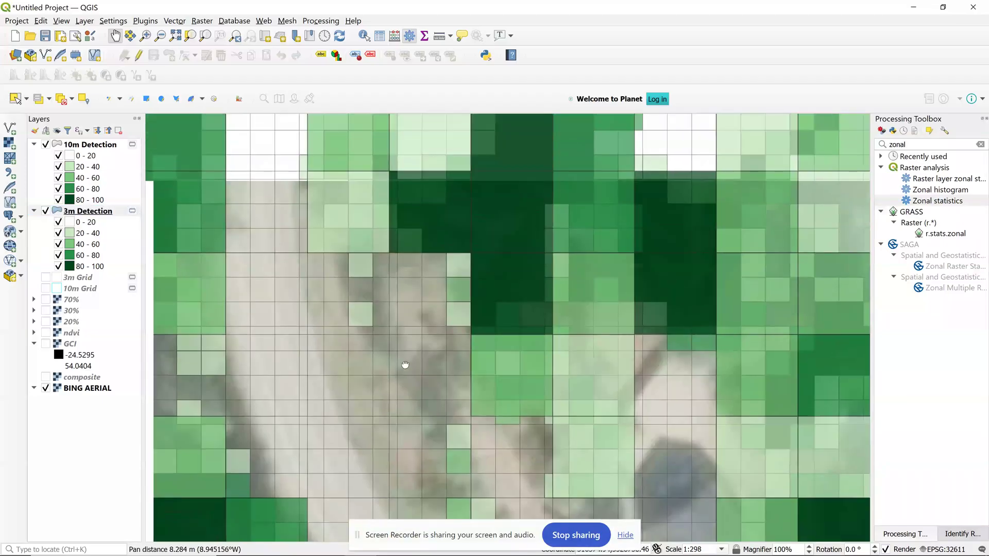
left_click_drag(391, 291, 444, 330)
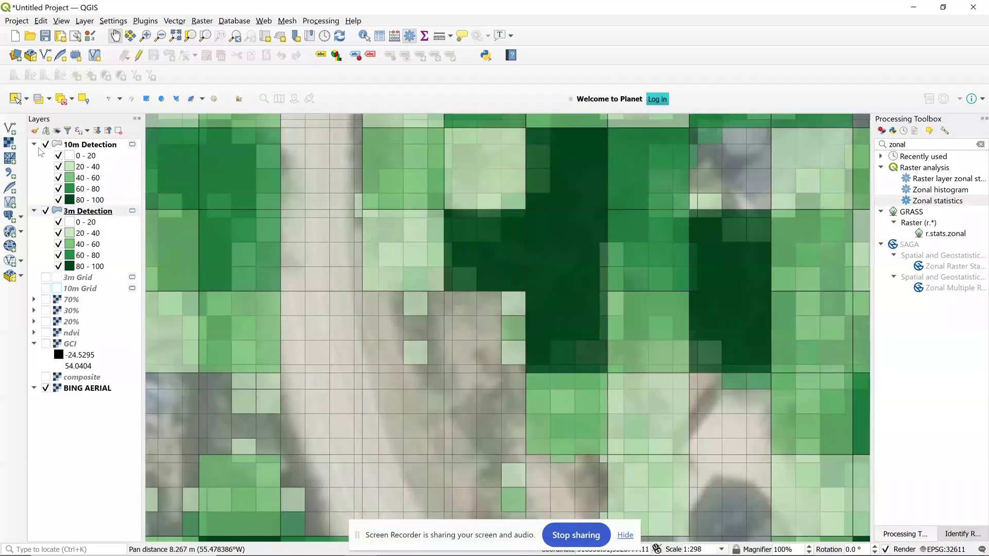
left_click(45, 145)
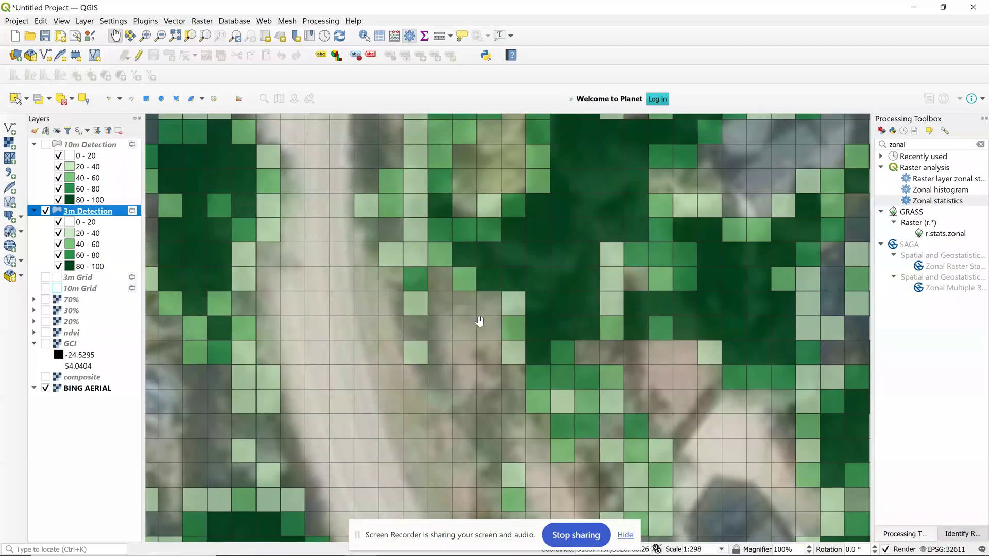
scroll(479, 320, "down", 1)
scroll(519, 293, "down", 1)
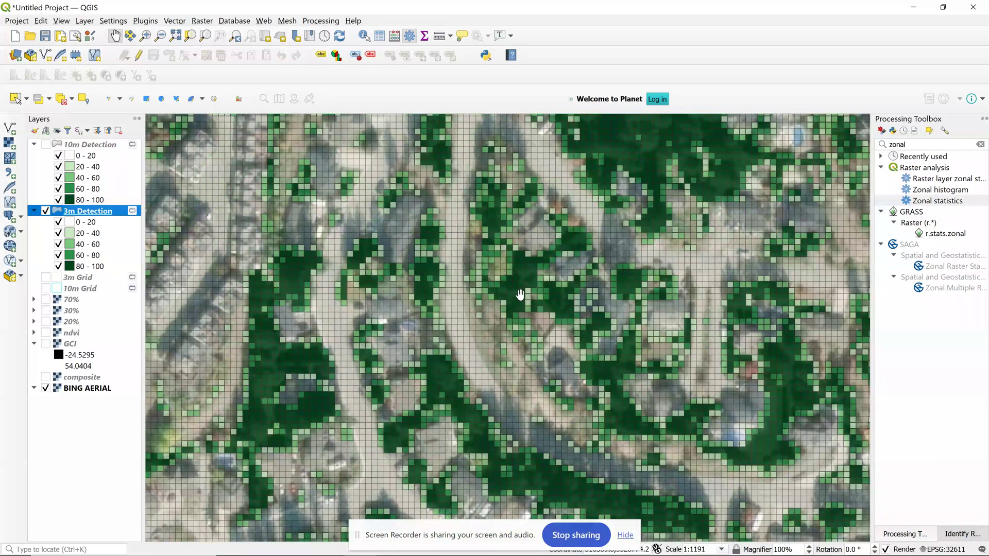
Zoom out to 1:4763 and pan over to the burnt hillside
scroll(520, 294, "down", 1)
scroll(544, 336, "down", 1)
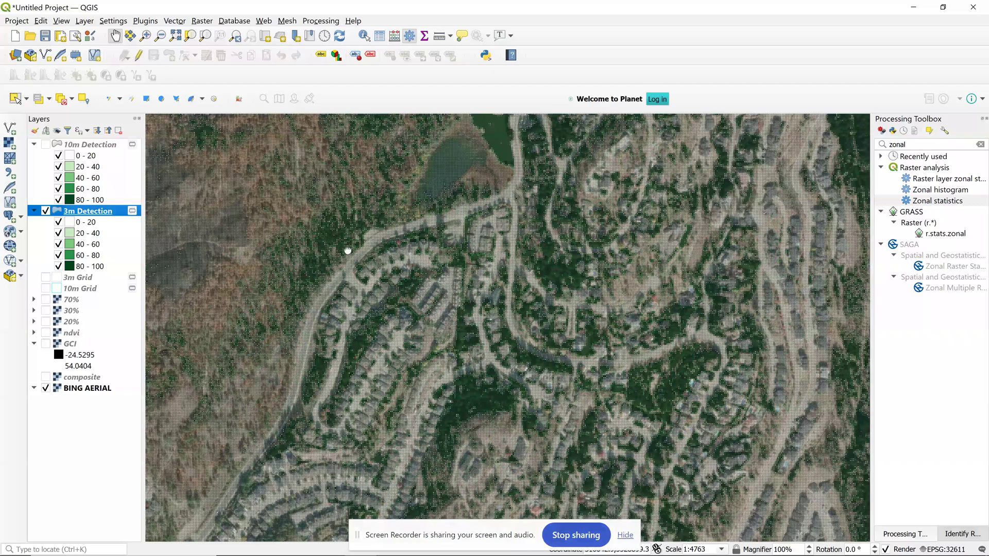
left_click_drag(348, 251, 455, 295)
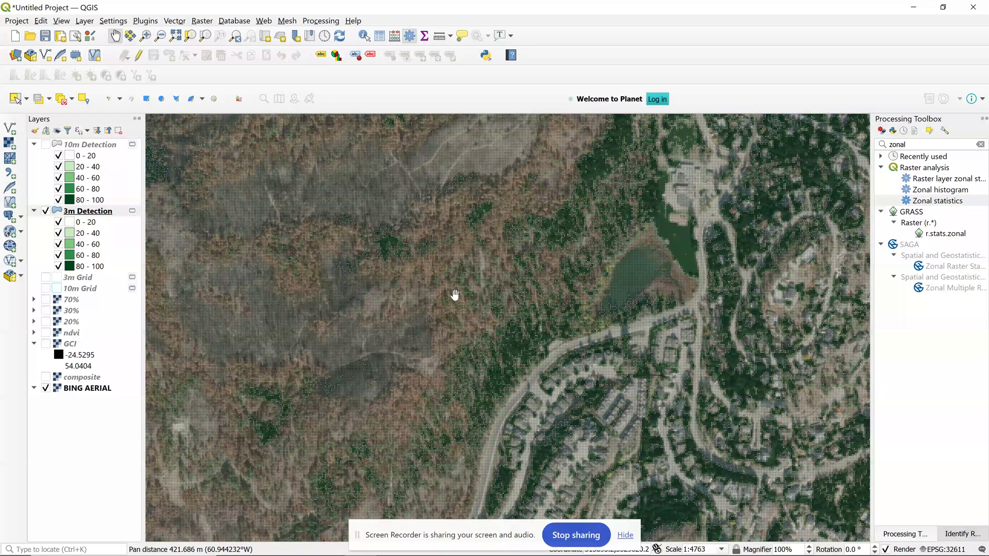
Briefly show 10m Detection over the burnt area, then pan along its edge at 1:2381
left_click(45, 145)
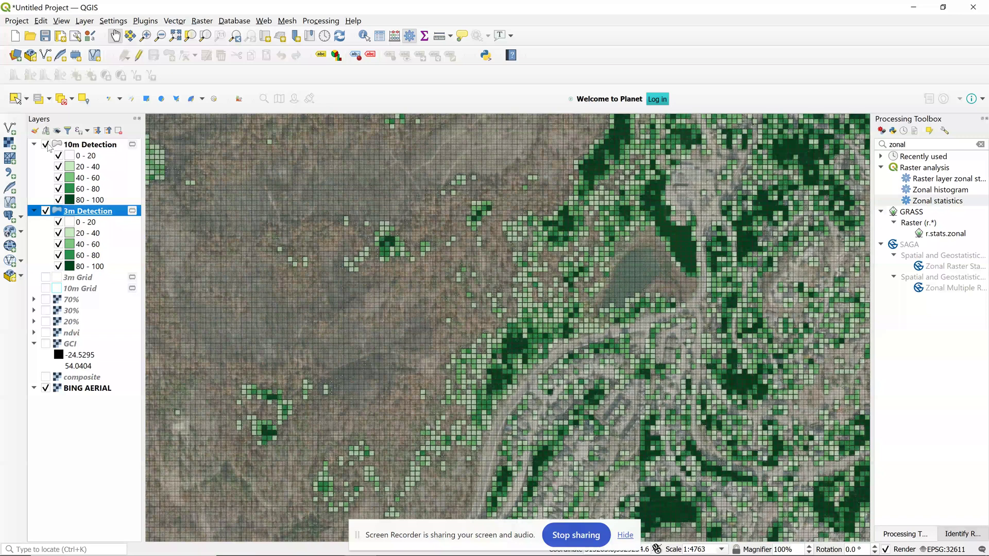
left_click(46, 145)
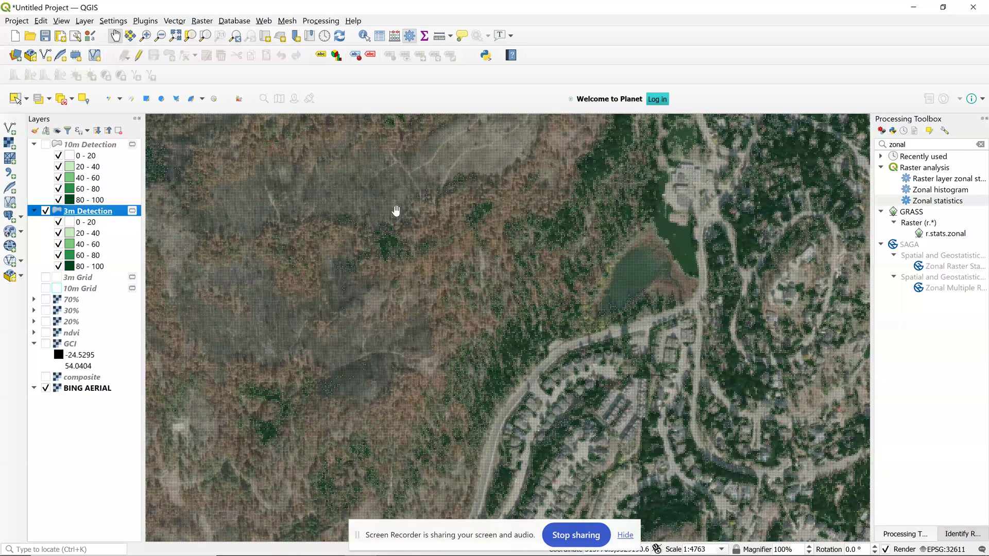
left_click_drag(396, 211, 562, 267)
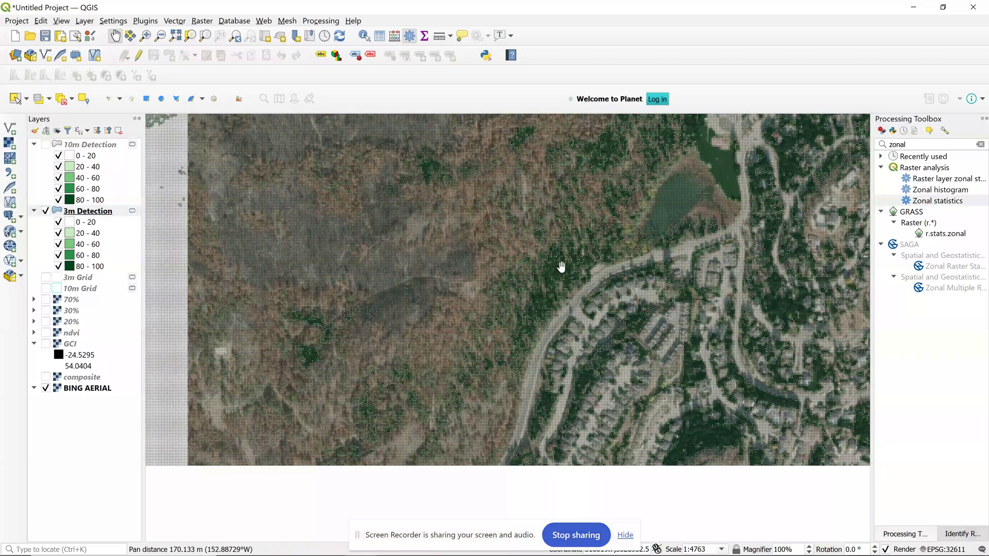
scroll(539, 280, "up", 2)
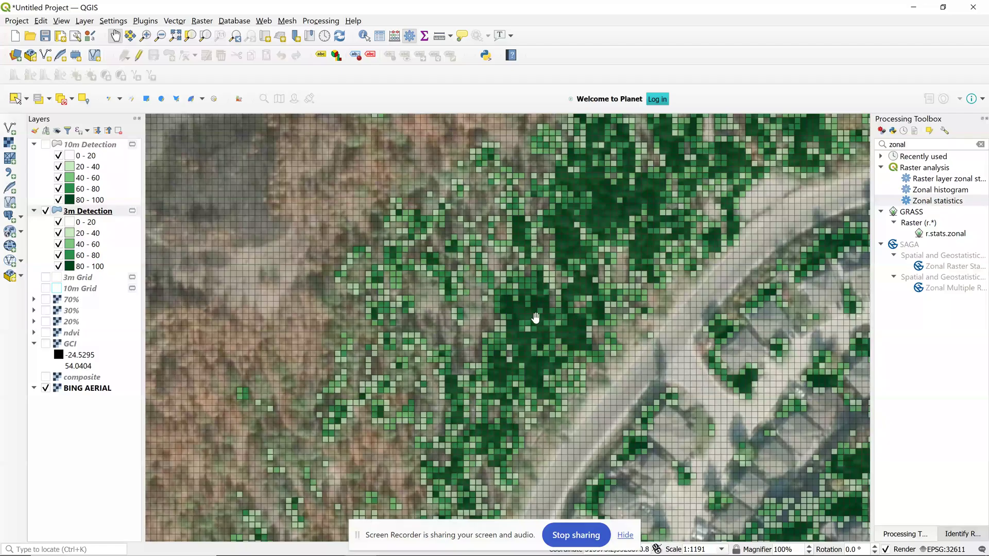
scroll(754, 391, "down", 1)
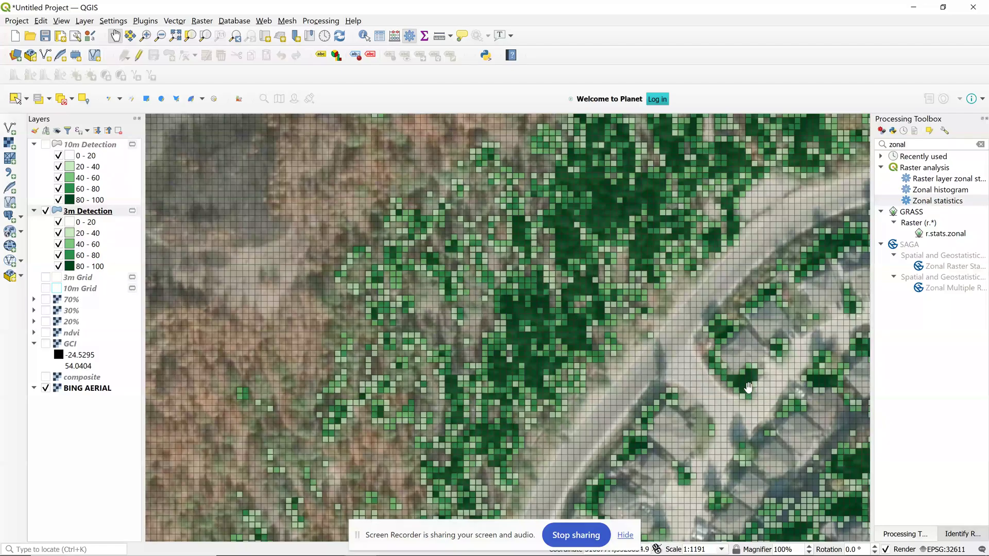